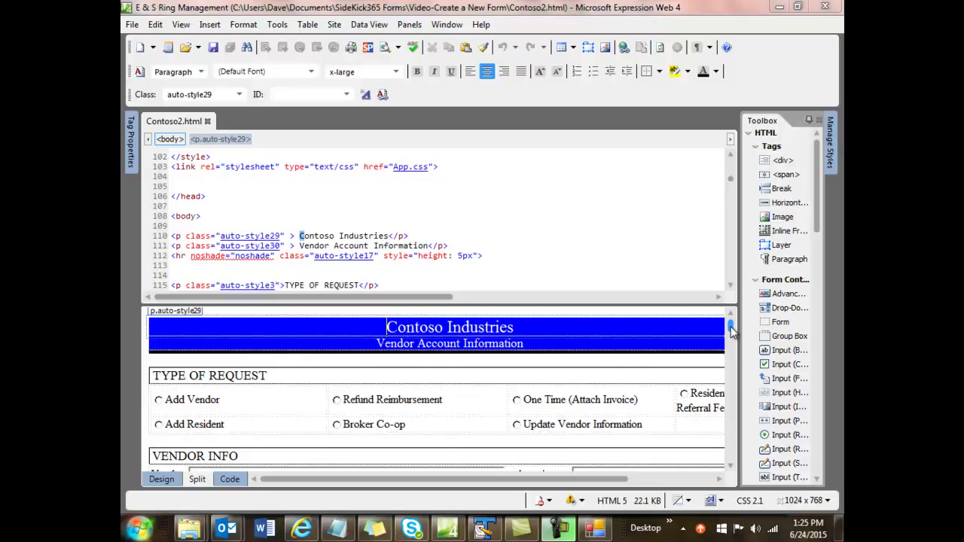
- Examine the Contoso2.html form's Add Vendor option and Vendor text field along with the HTML code behind them
{"action": "mouse_move", "coordinate": [730, 330]}
{"action": "left_mouse_down"}
{"action": "mouse_move", "coordinate": [734, 440]}
{"action": "mouse_move", "coordinate": [736, 327]}
{"action": "left_mouse_up"}
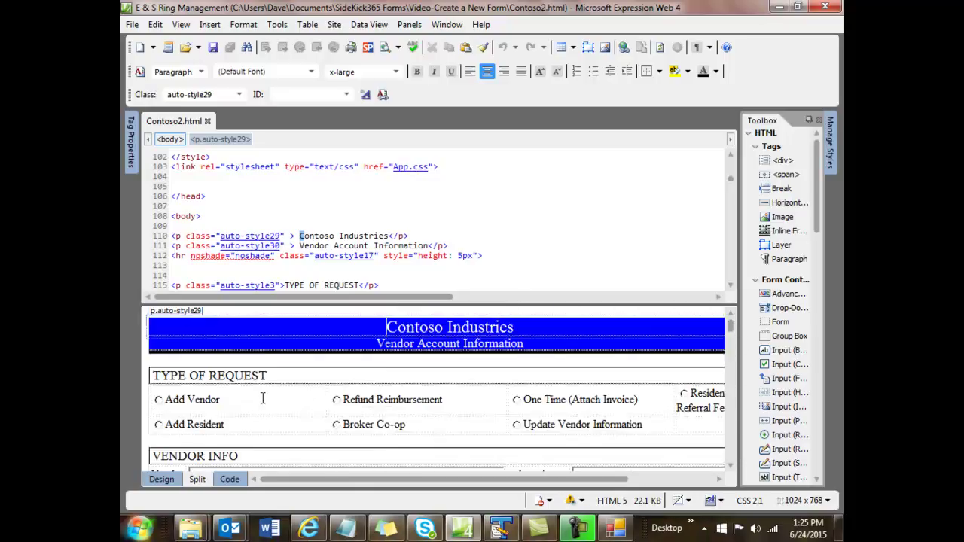
{"action": "left_click", "coordinate": [186, 402]}
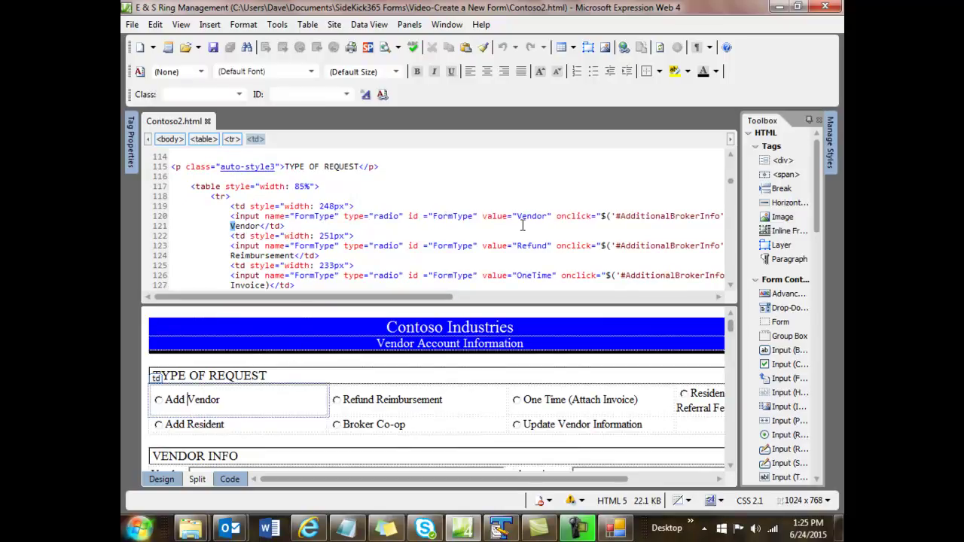
{"action": "scroll", "coordinate": [388, 396], "scroll_direction": "down", "scroll_amount": 3}
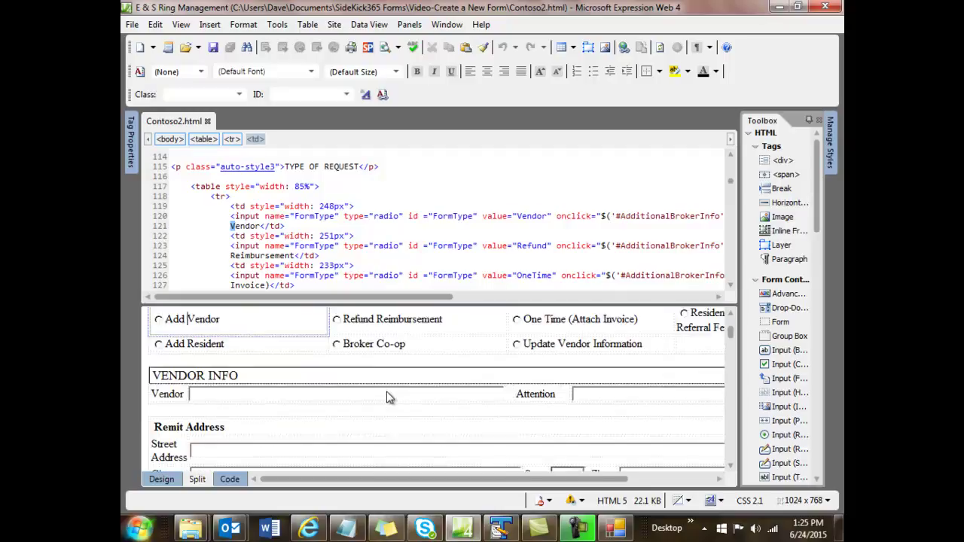
{"action": "left_click", "coordinate": [285, 393]}
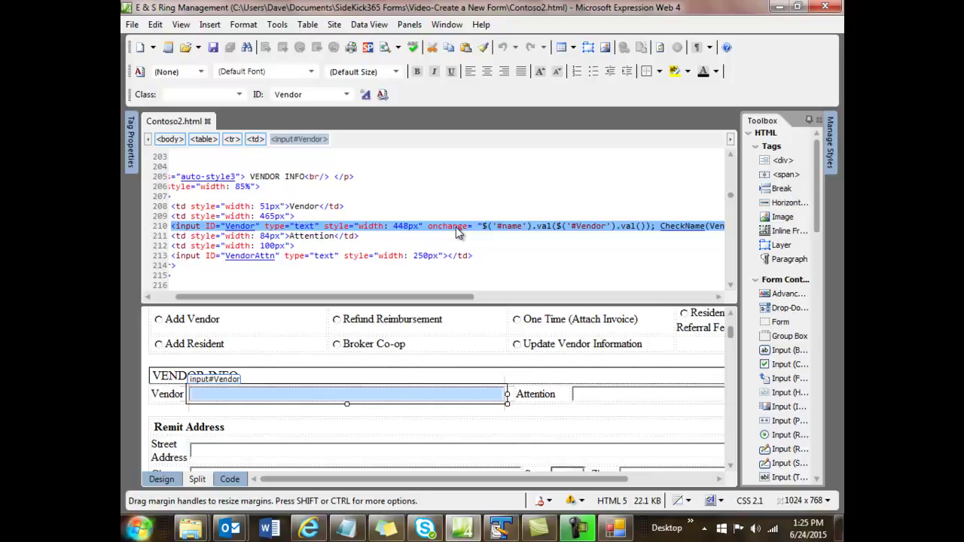
{"action": "mouse_move", "coordinate": [453, 479]}
{"action": "left_mouse_down"}
{"action": "mouse_move", "coordinate": [505, 482]}
{"action": "mouse_move", "coordinate": [455, 483]}
{"action": "left_mouse_up"}
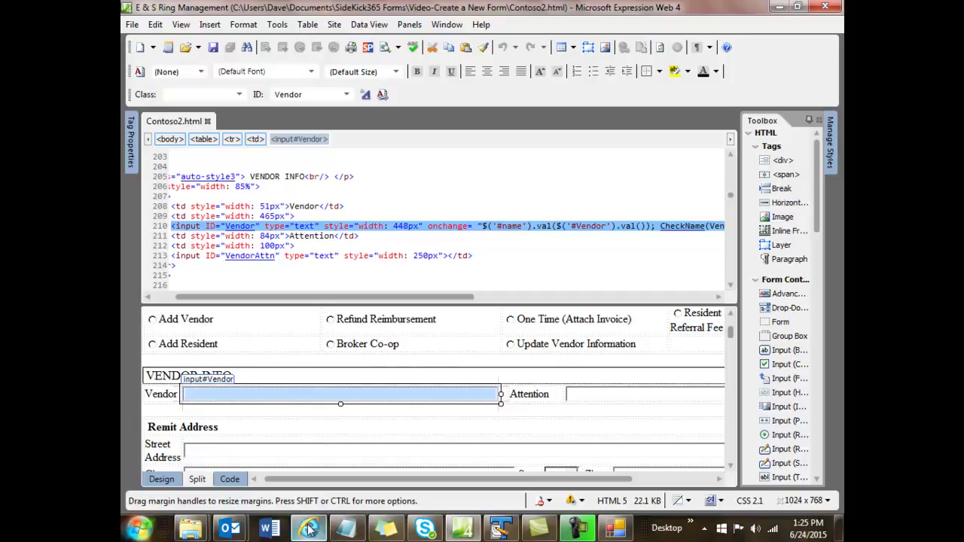
- Switch to Internet Explorer and start a new subsite from the Skylite site's contents page
{"action": "mouse_move", "coordinate": [309, 529]}
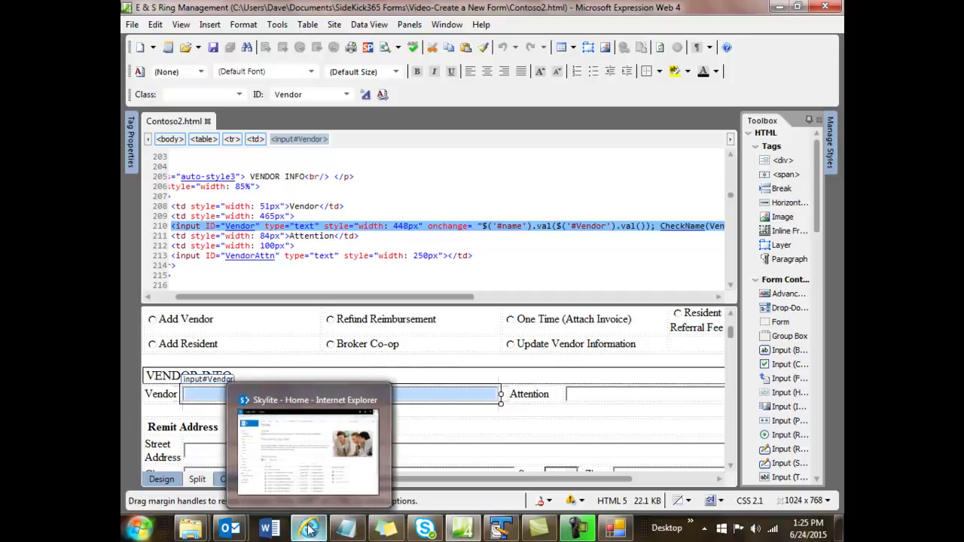
{"action": "left_click", "coordinate": [310, 463]}
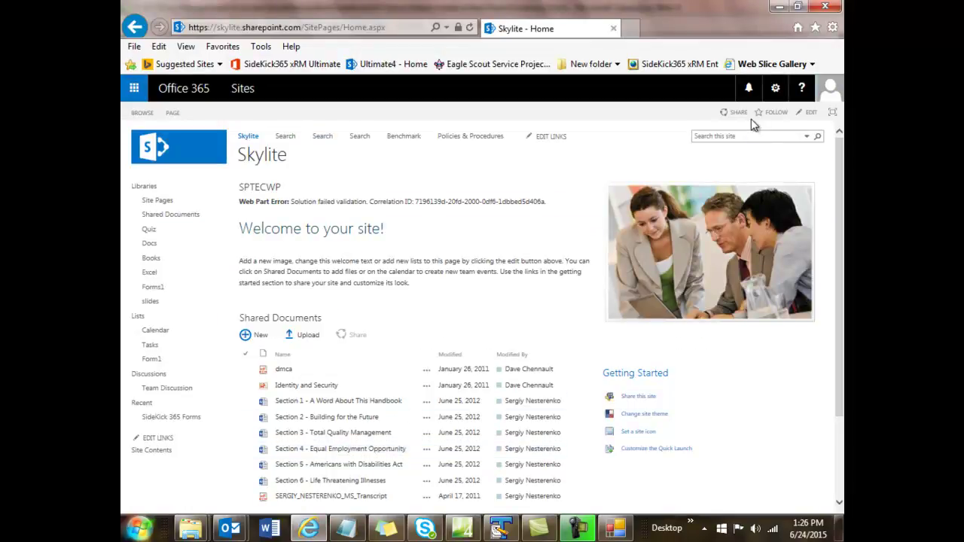
{"action": "left_click", "coordinate": [775, 89]}
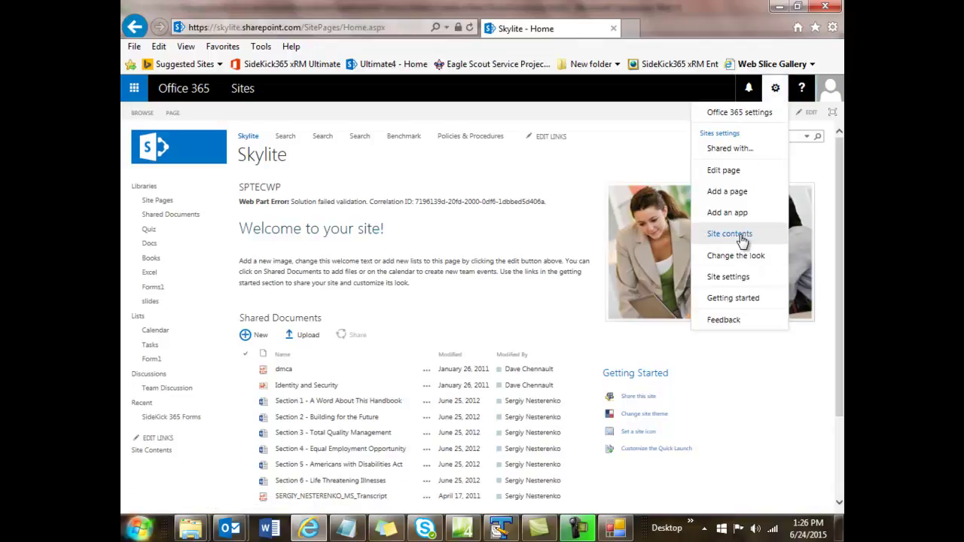
{"action": "left_click", "coordinate": [585, 256]}
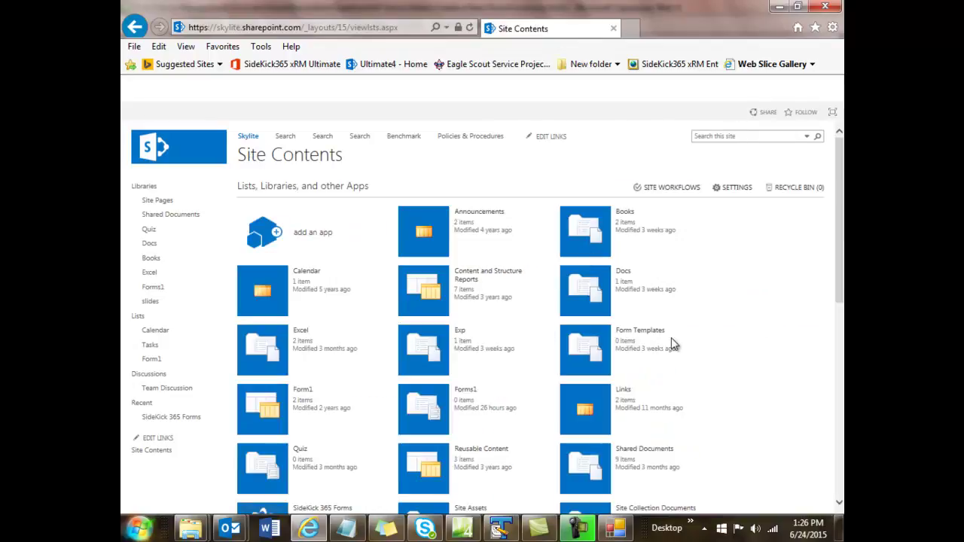
{"action": "left_click_drag", "start_coordinate": [842, 296], "coordinate": [841, 486]}
{"action": "left_click", "coordinate": [260, 357]}
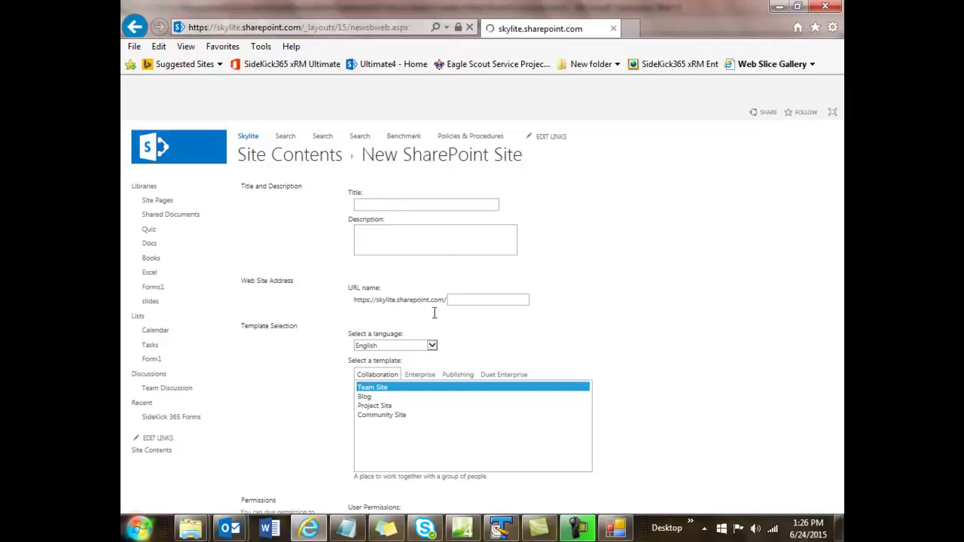
- Create the subsite with the title VideoOne and the URL name VideoOne
{"action": "left_click", "coordinate": [377, 203]}
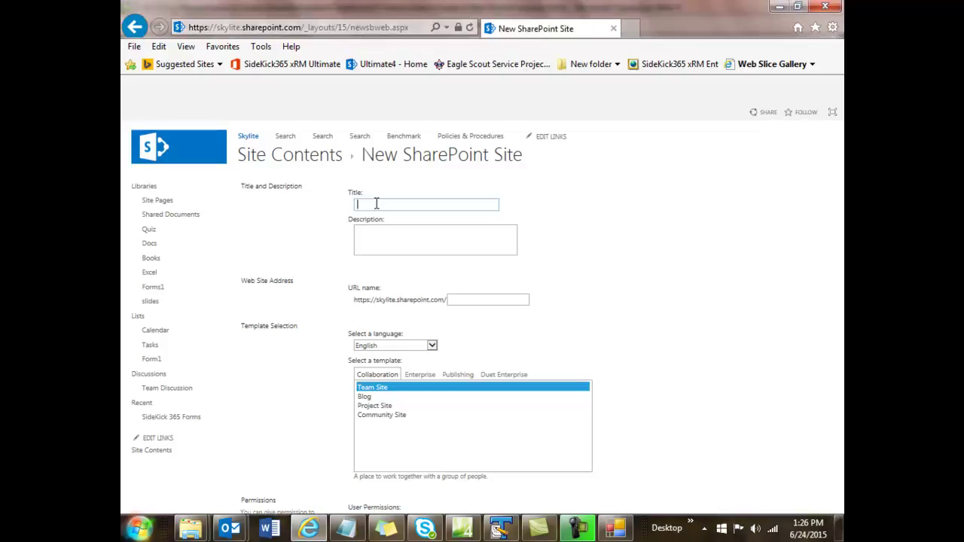
{"action": "type", "text": "Video"}
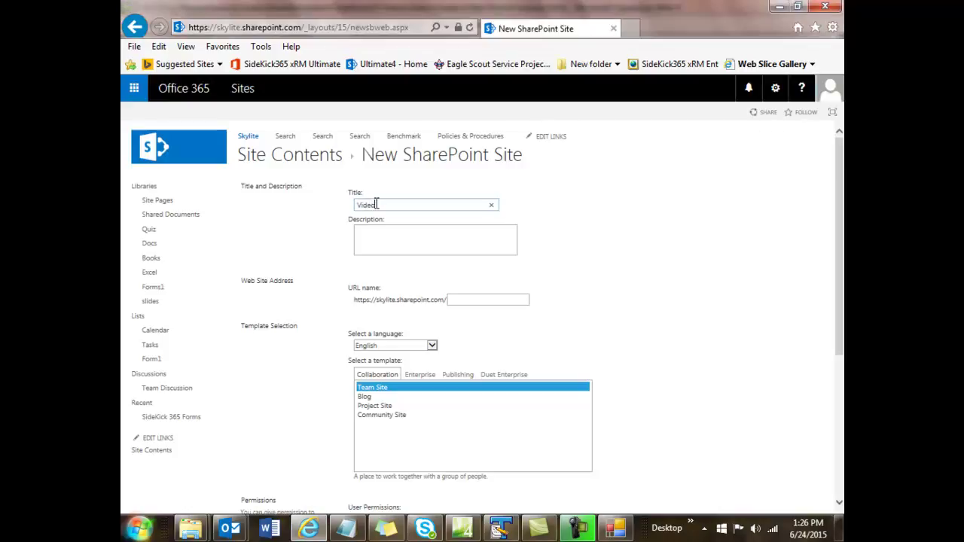
{"action": "type", "text": "One"}
{"action": "left_click", "coordinate": [460, 300]}
{"action": "type", "text": "VideoOne"}
{"action": "scroll", "coordinate": [461, 305], "scroll_direction": "down", "scroll_amount": 1}
{"action": "scroll", "coordinate": [462, 310], "scroll_direction": "down", "scroll_amount": 1}
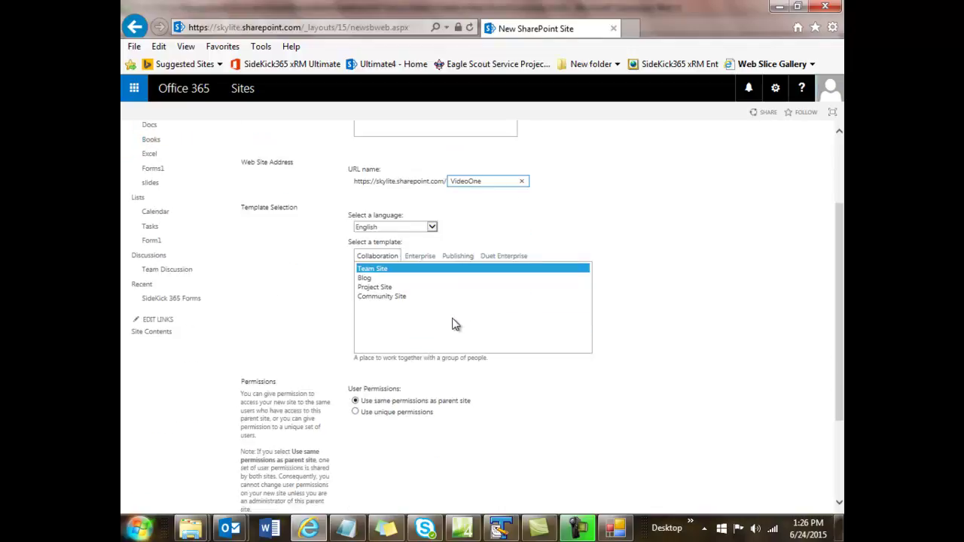
{"action": "scroll", "coordinate": [443, 389], "scroll_direction": "down", "scroll_amount": 2}
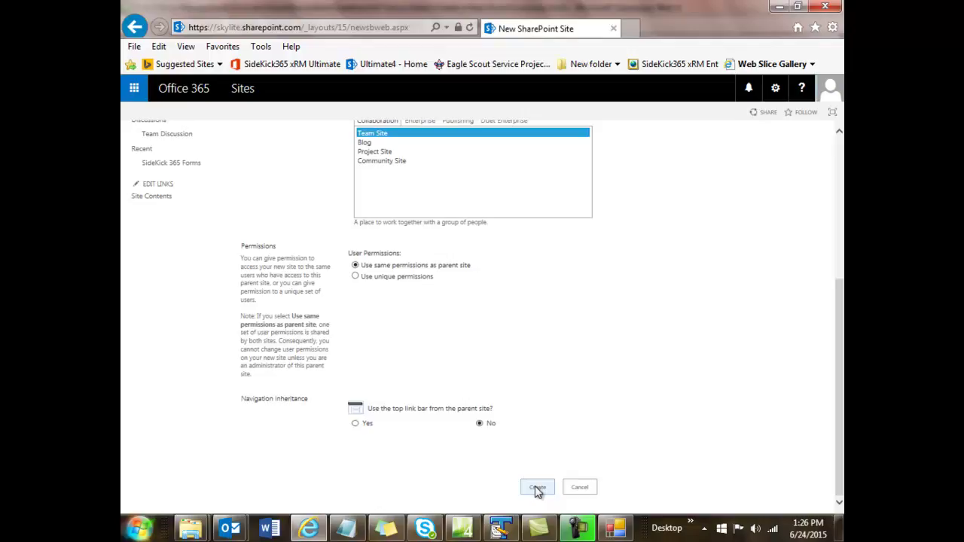
{"action": "left_click", "coordinate": [536, 488]}
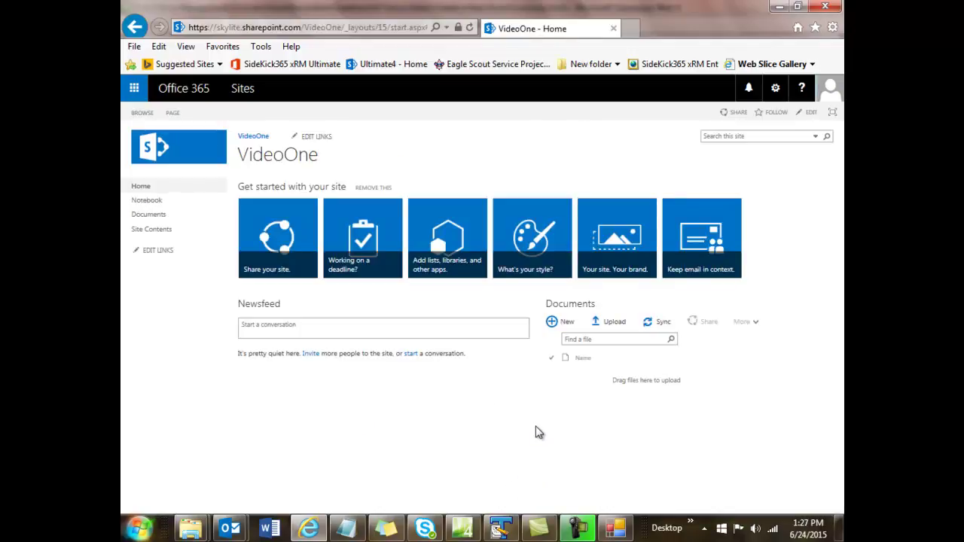
- Add the SideKick 365 Forms app to the VideoOne site and grant it trust
{"action": "left_click", "coordinate": [775, 91]}
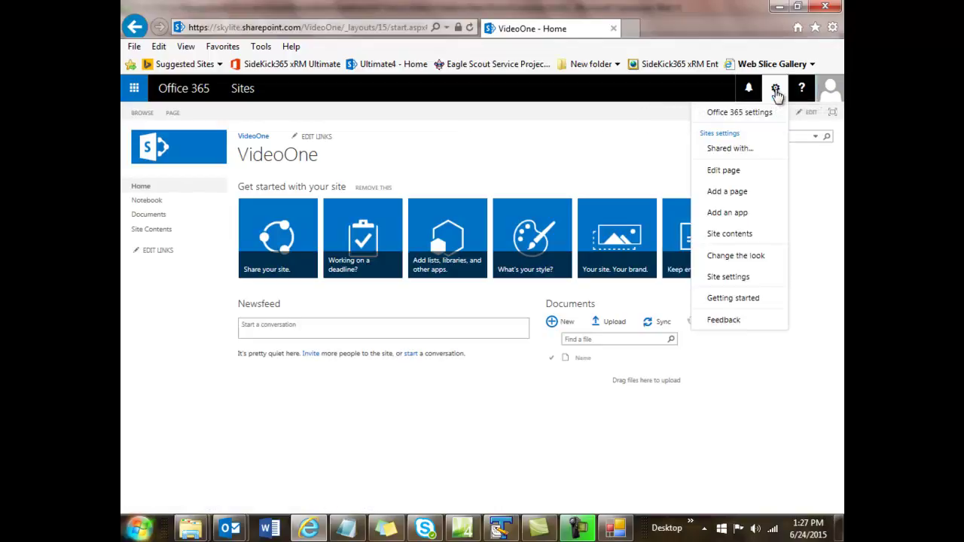
{"action": "left_click", "coordinate": [736, 214]}
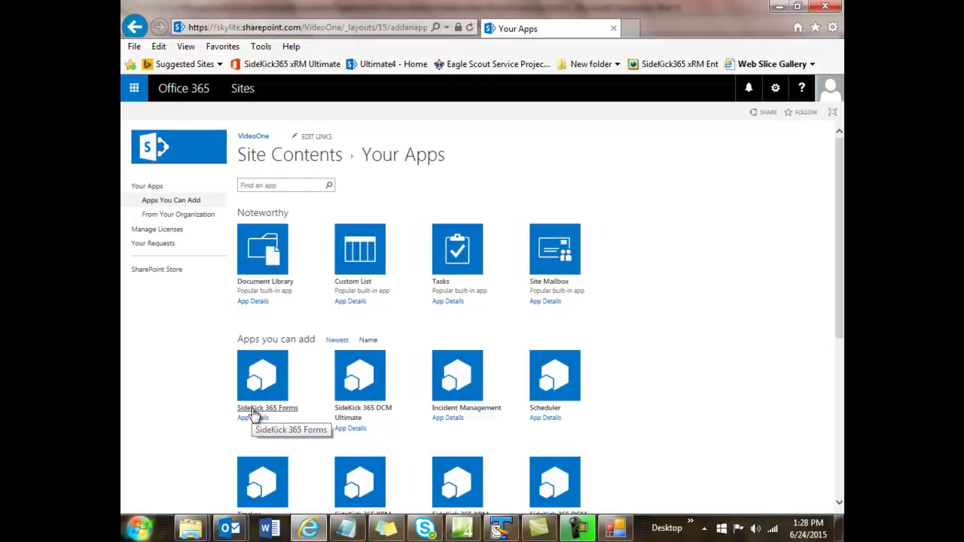
{"action": "left_click", "coordinate": [256, 393]}
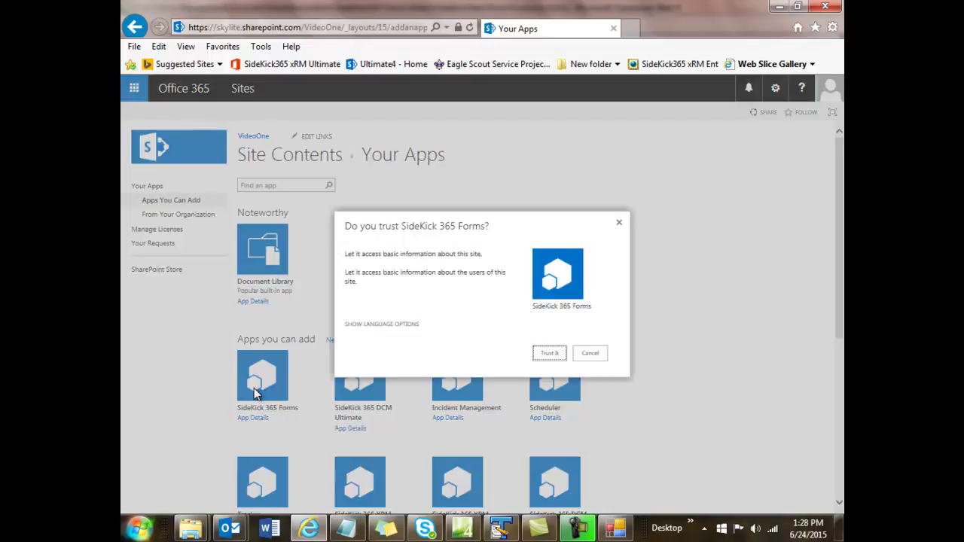
{"action": "left_click", "coordinate": [555, 356]}
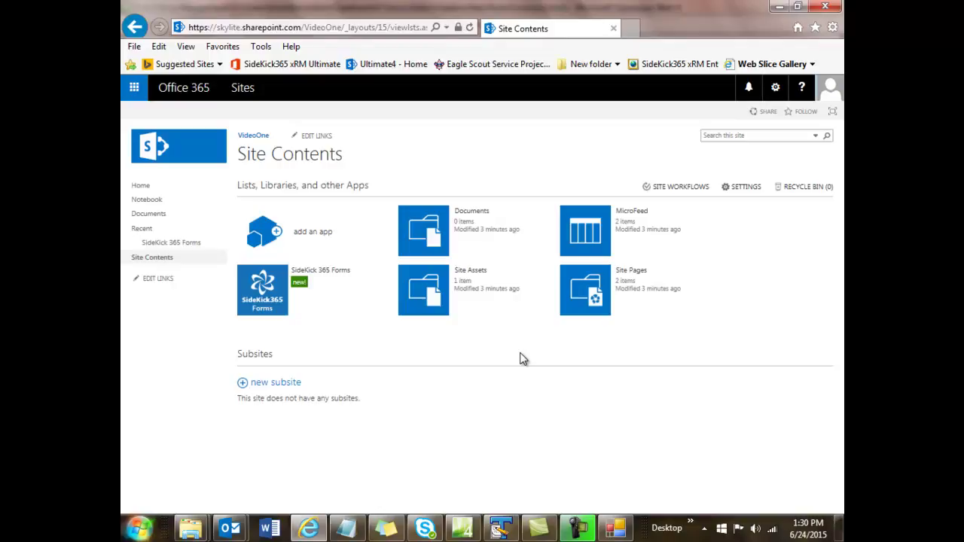
- Open the SideKick 365 Forms app from the site contents and check its Create New choices
{"action": "left_click", "coordinate": [317, 276]}
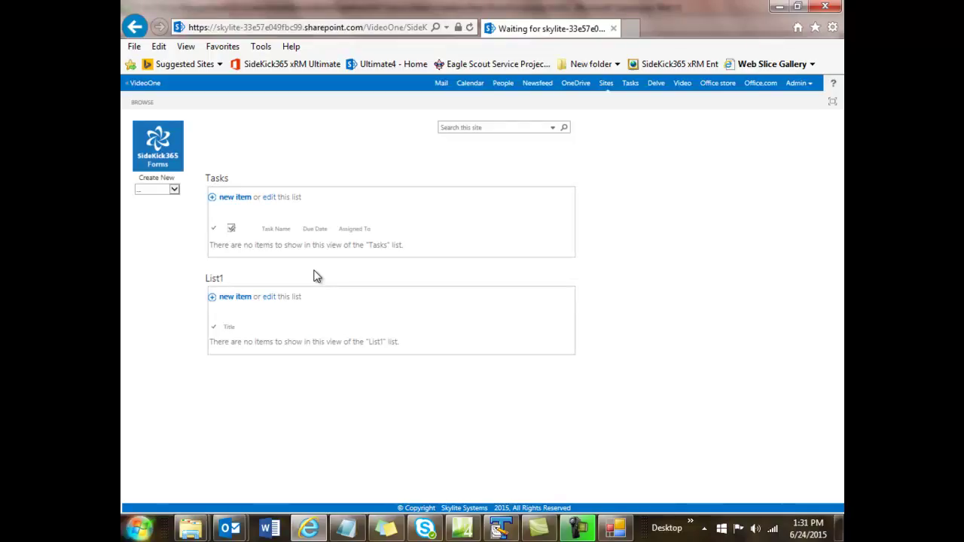
{"action": "left_click", "coordinate": [176, 193]}
{"action": "left_click", "coordinate": [176, 193]}
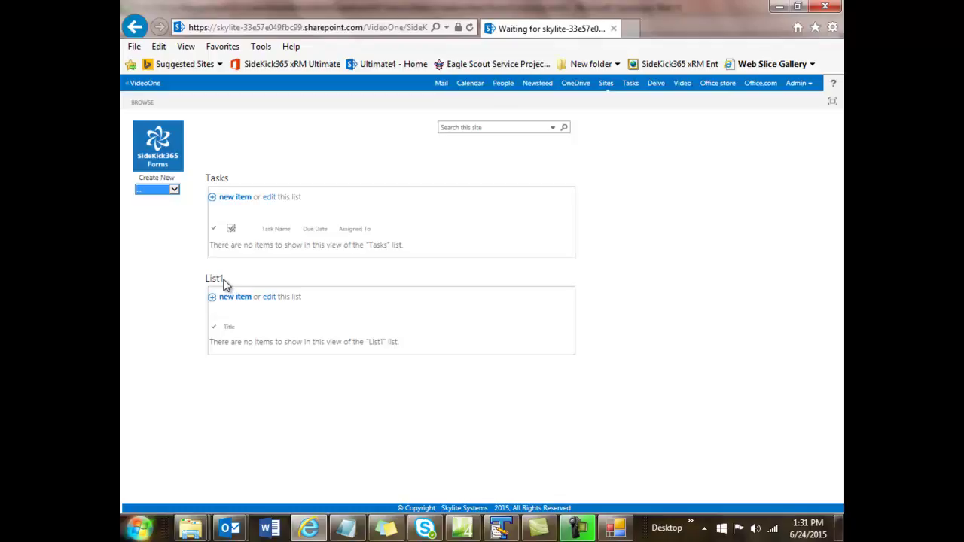
- Switch to the forms manager sign-in window and fill in the VideoOne SideKick365Forms app URL, the user ID and the account password
{"action": "left_click", "coordinate": [616, 528]}
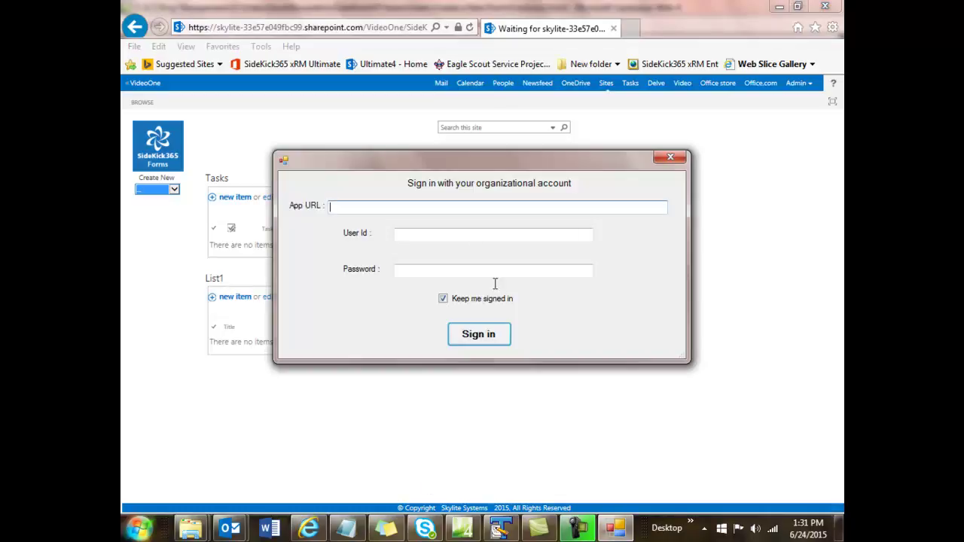
{"action": "left_click", "coordinate": [330, 212]}
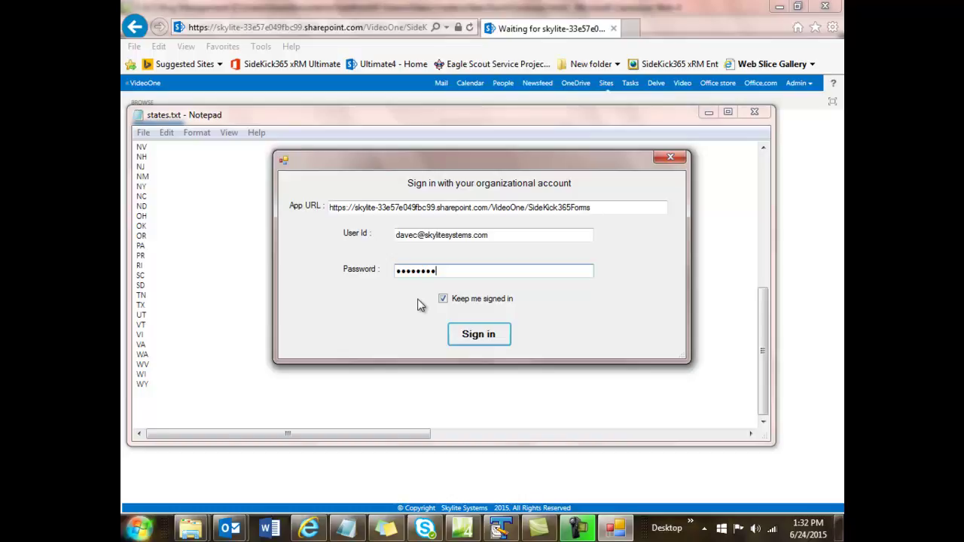
{"action": "left_click", "coordinate": [592, 207]}
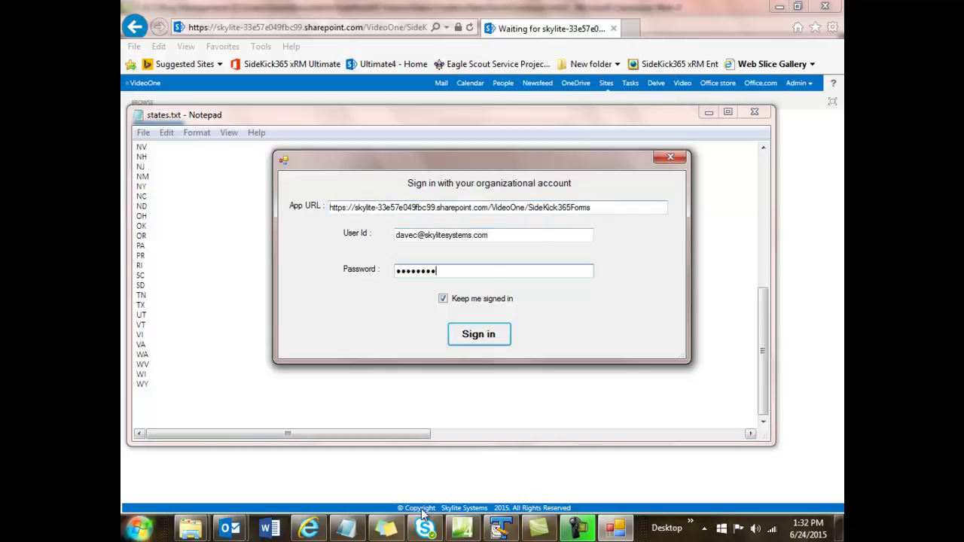
- Copy the app page's full address from Internet Explorer and paste it below the state list in states.txt in Notepad
{"action": "mouse_move", "coordinate": [315, 532]}
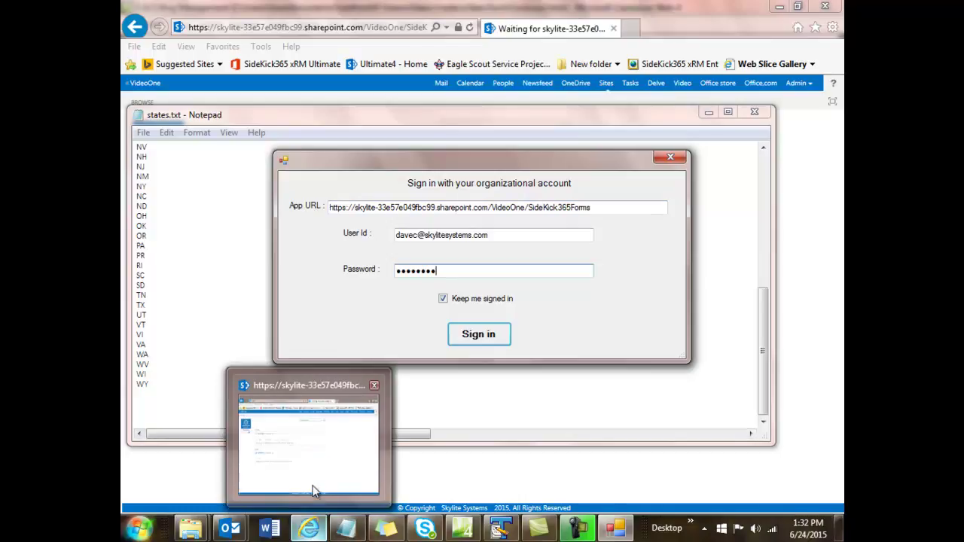
{"action": "left_click", "coordinate": [314, 486]}
{"action": "left_click", "coordinate": [245, 27]}
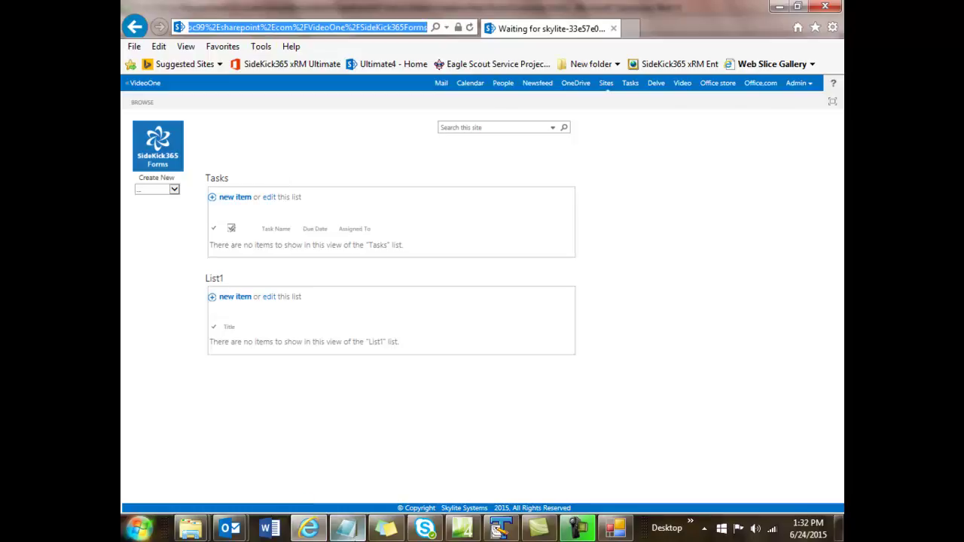
{"action": "left_click", "coordinate": [347, 529]}
{"action": "left_click", "coordinate": [223, 404]}
{"action": "key", "text": "ctrl+v"}
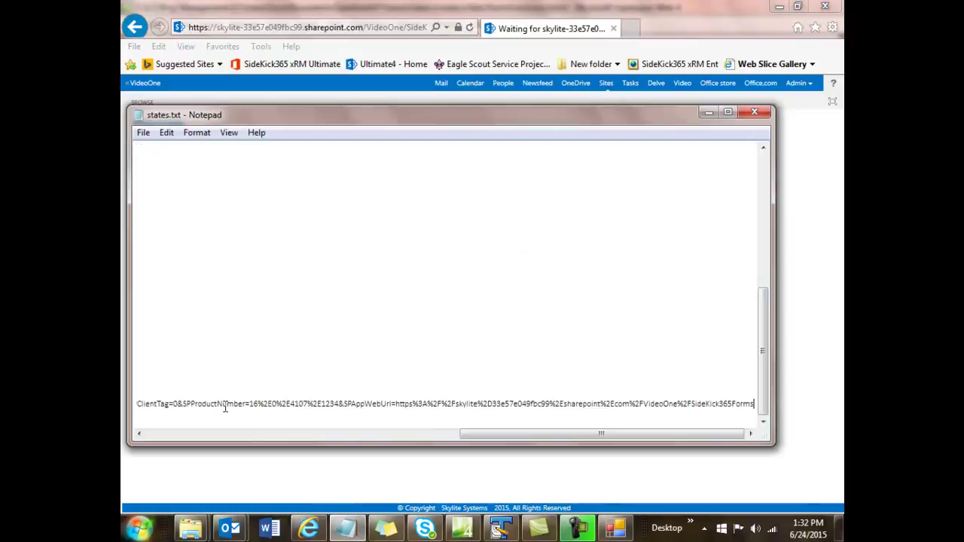
- Cut the part of the pasted address from https up to and including SideKick365Forms
{"action": "left_click_drag", "start_coordinate": [486, 437], "coordinate": [165, 439]}
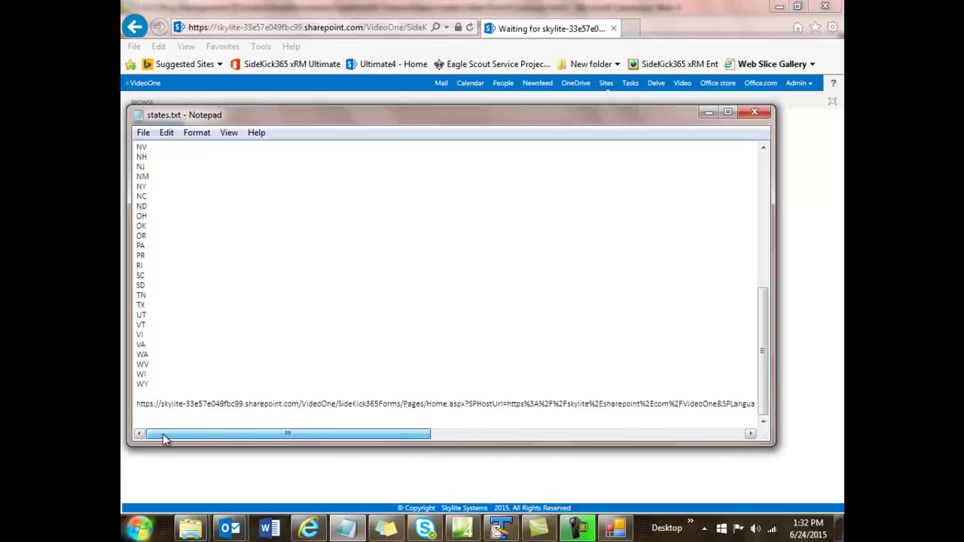
{"action": "left_click_drag", "start_coordinate": [163, 434], "coordinate": [165, 434]}
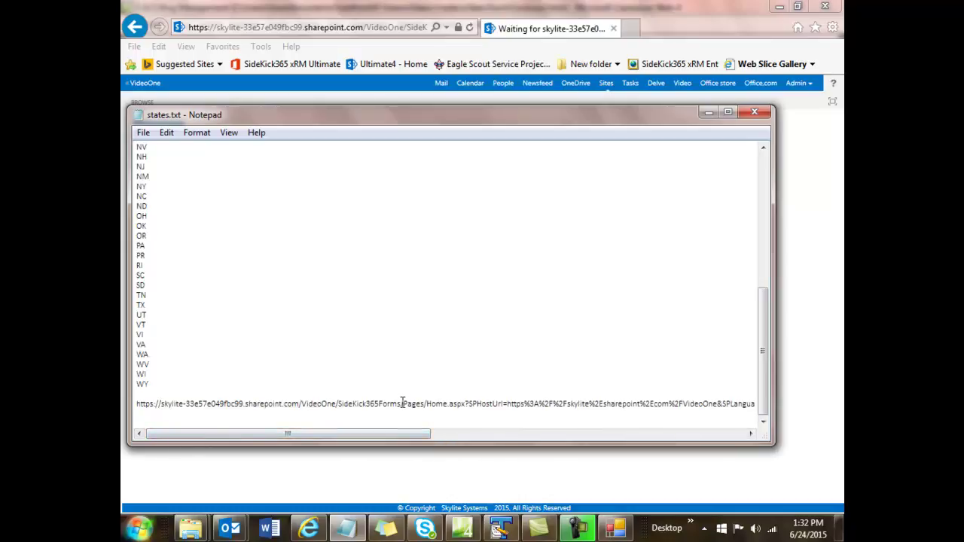
{"action": "left_click_drag", "start_coordinate": [402, 404], "coordinate": [136, 405]}
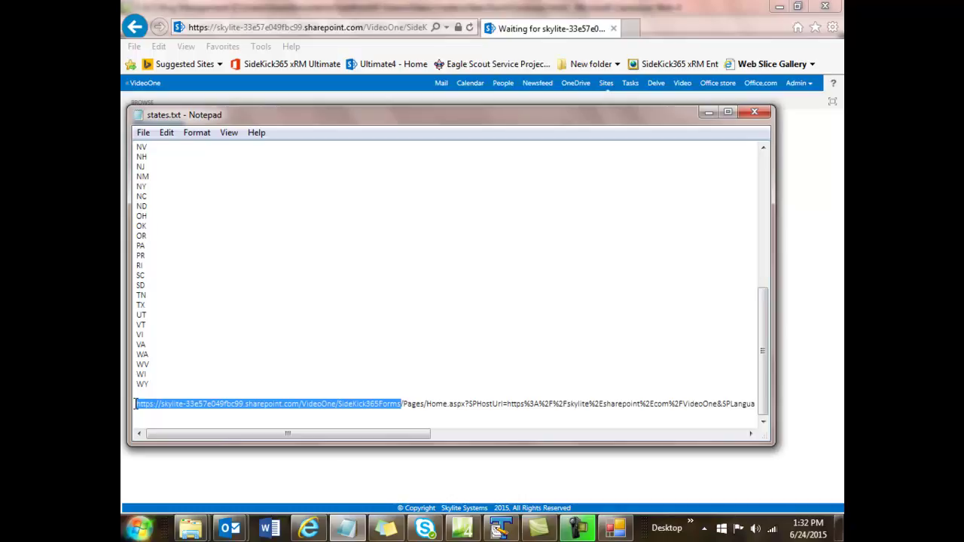
{"action": "key", "text": "ctrl+x"}
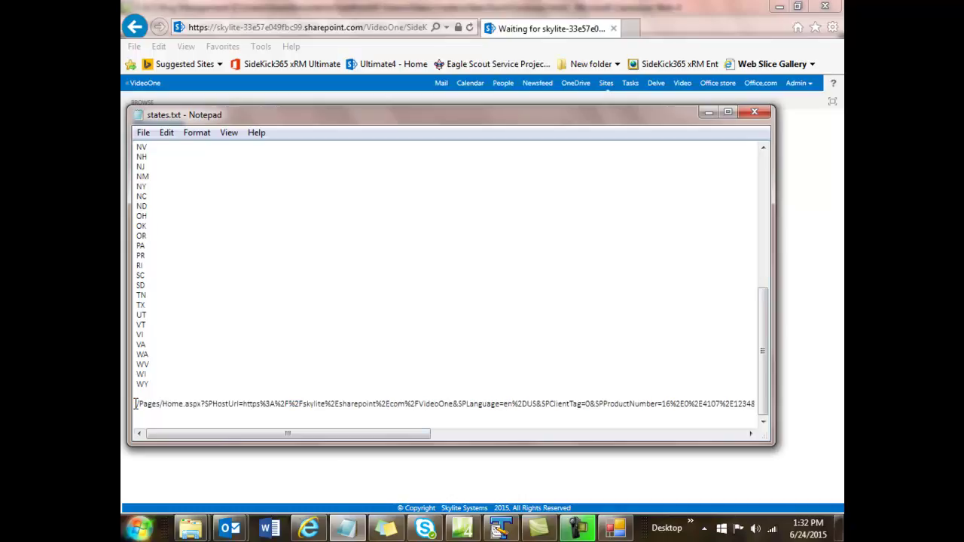
- Return to the sign-in window and sign in to the SideKick 365 Forms Manager
{"action": "left_click", "coordinate": [615, 527]}
{"action": "left_click", "coordinate": [477, 341]}
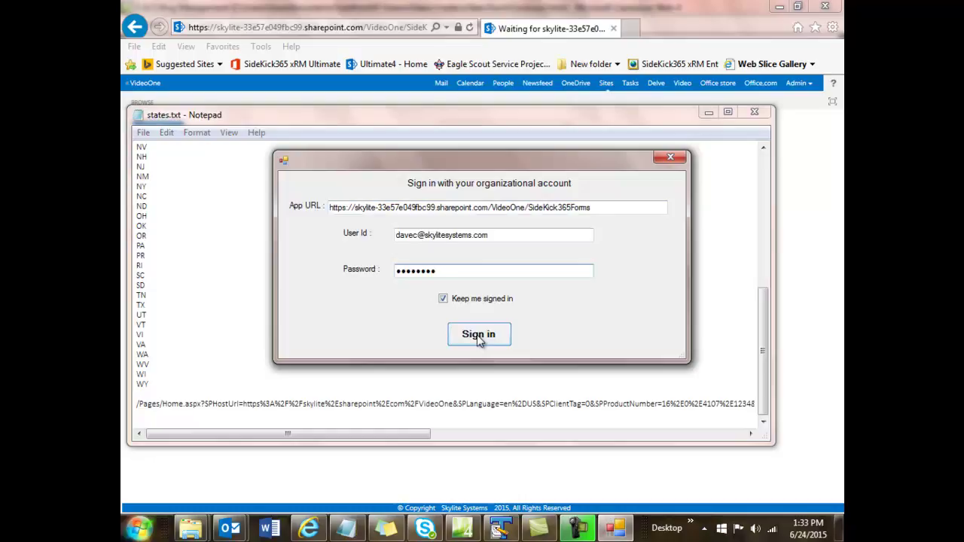
{"action": "left_click", "coordinate": [479, 337]}
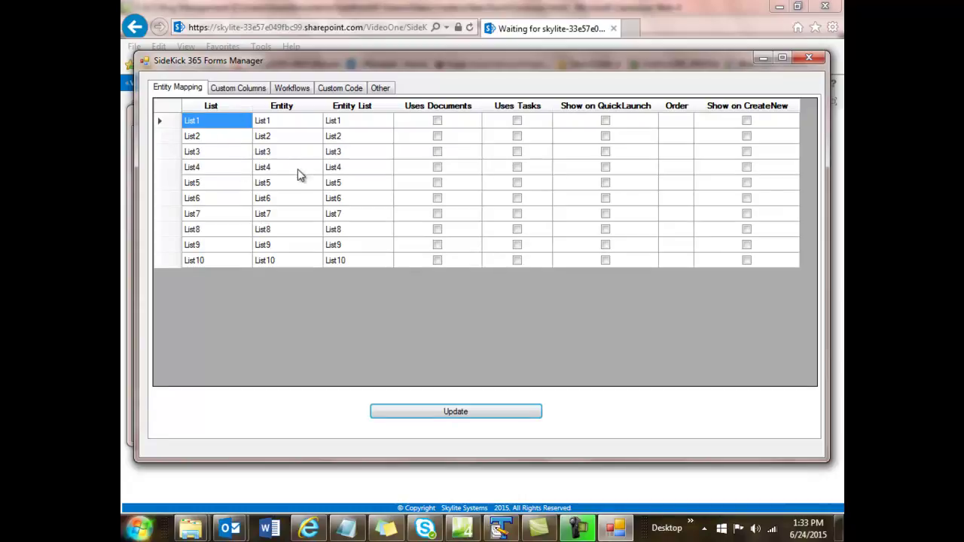
- Set the Entity name for List1 to Vendor Setup in the entity mapping
{"action": "left_click", "coordinate": [279, 123]}
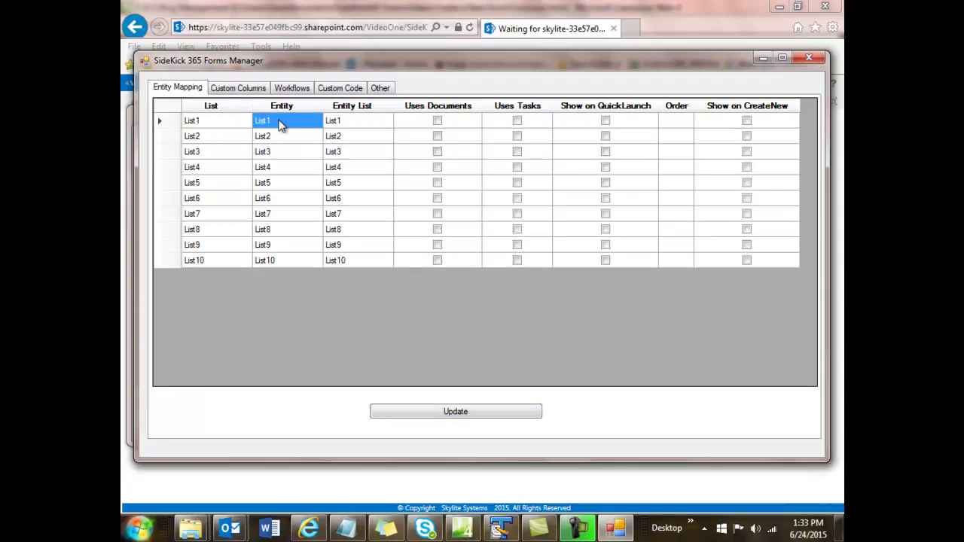
{"action": "type", "text": "VEndor"}
{"action": "key", "text": "BackSpace"}
{"action": "key", "text": "BackSpace"}
{"action": "key", "text": "BackSpace"}
{"action": "key", "text": "BackSpace"}
{"action": "key", "text": "BackSpace"}
{"action": "type", "text": "endor Setup"}
{"action": "left_click", "coordinate": [339, 121]}
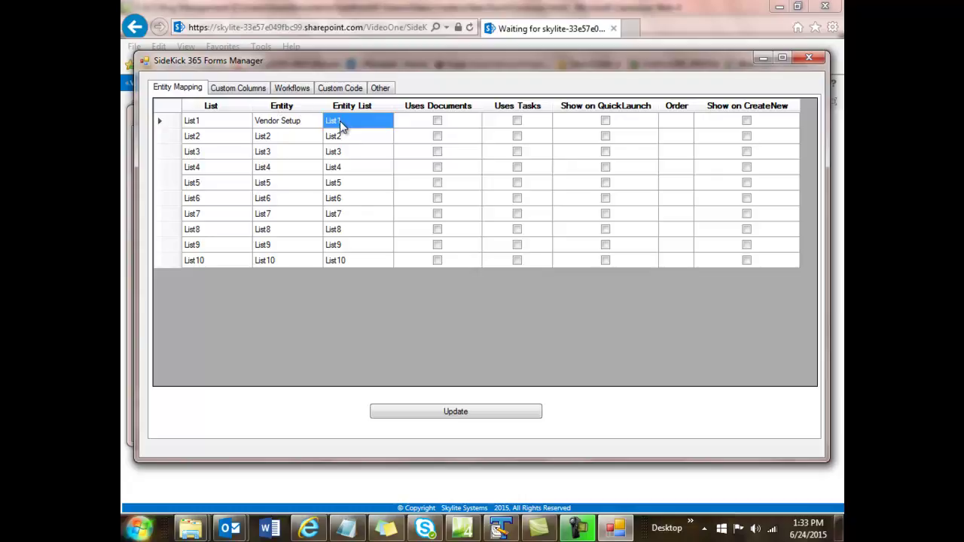
- Set the Entity List name for List1 to Vendor Setup
{"action": "type", "text": "VEndor"}
{"action": "key", "text": "BackSpace"}
{"action": "key", "text": "BackSpace"}
{"action": "key", "text": "BackSpace"}
{"action": "key", "text": "BackSpace"}
{"action": "key", "text": "BackSpace"}
{"action": "key", "text": "BackSpace"}
{"action": "type", "text": "endor Setup"}
- Enable Uses Documents, Uses Tasks, Show on QuickLaunch and Show on CreateNew for Vendor Setup, with order 1
{"action": "left_click", "coordinate": [437, 121]}
{"action": "left_click", "coordinate": [517, 122]}
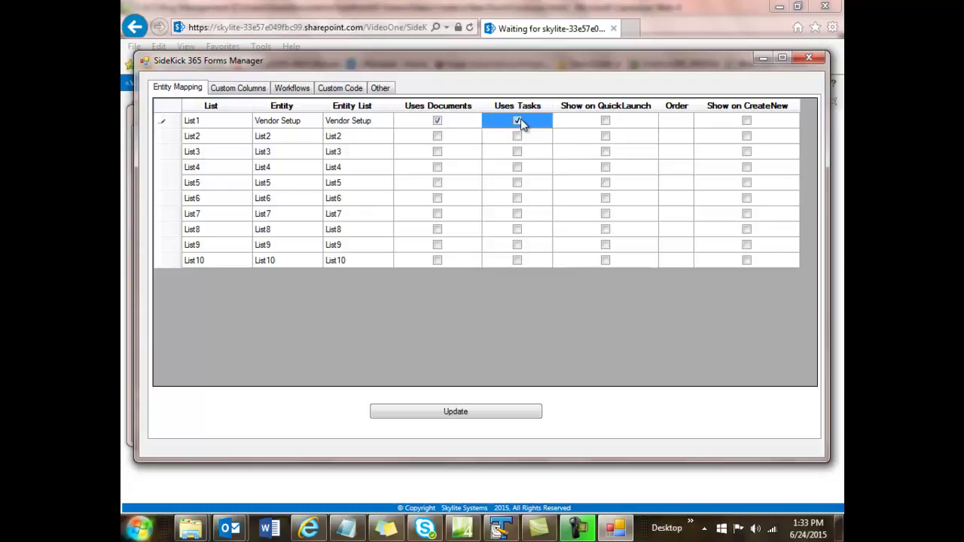
{"action": "left_click", "coordinate": [606, 122]}
{"action": "left_click", "coordinate": [680, 121]}
{"action": "type", "text": "1"}
{"action": "left_click", "coordinate": [746, 122]}
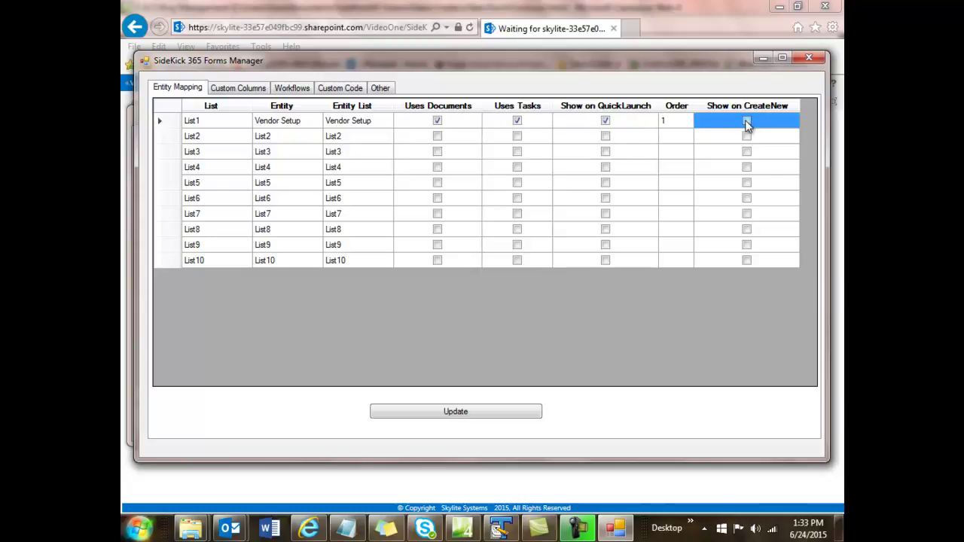
- Set both the Entity and Entity List names for List2 to Communities
{"action": "left_click", "coordinate": [285, 140]}
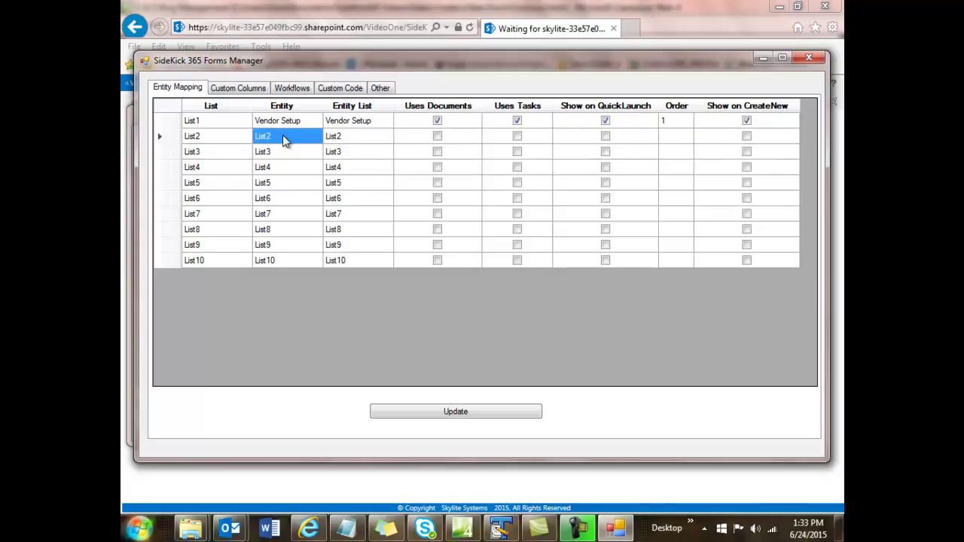
{"action": "type", "text": "Co"}
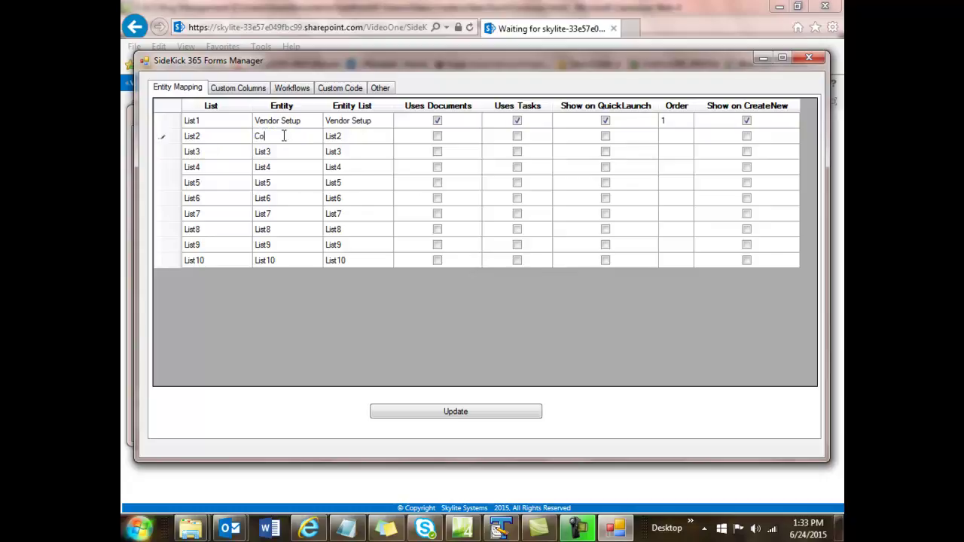
{"action": "type", "text": "mmunities"}
{"action": "left_click", "coordinate": [340, 141]}
{"action": "type", "text": "Communities"}
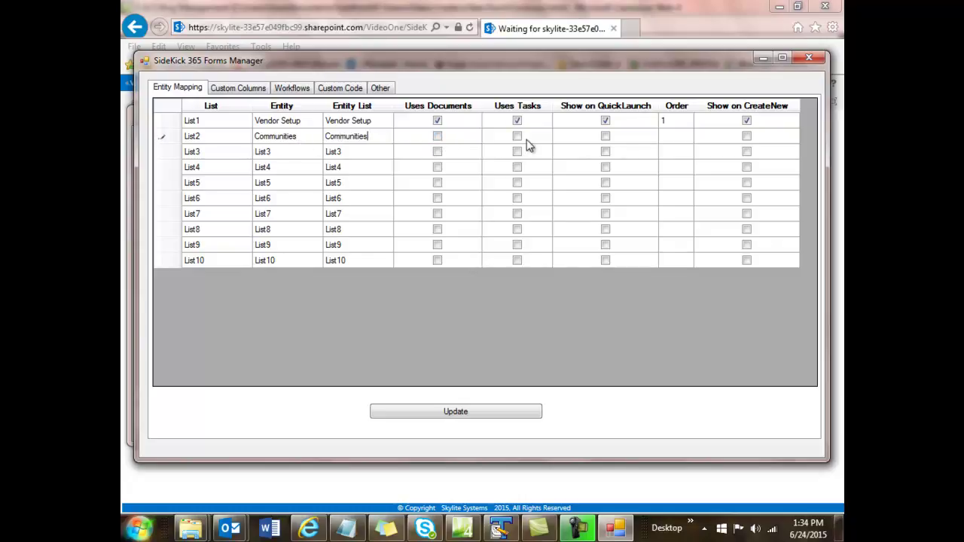
- Enable Show on QuickLaunch and Show on CreateNew for Communities with order 2, and apply the entity mapping update
{"action": "left_click", "coordinate": [605, 137]}
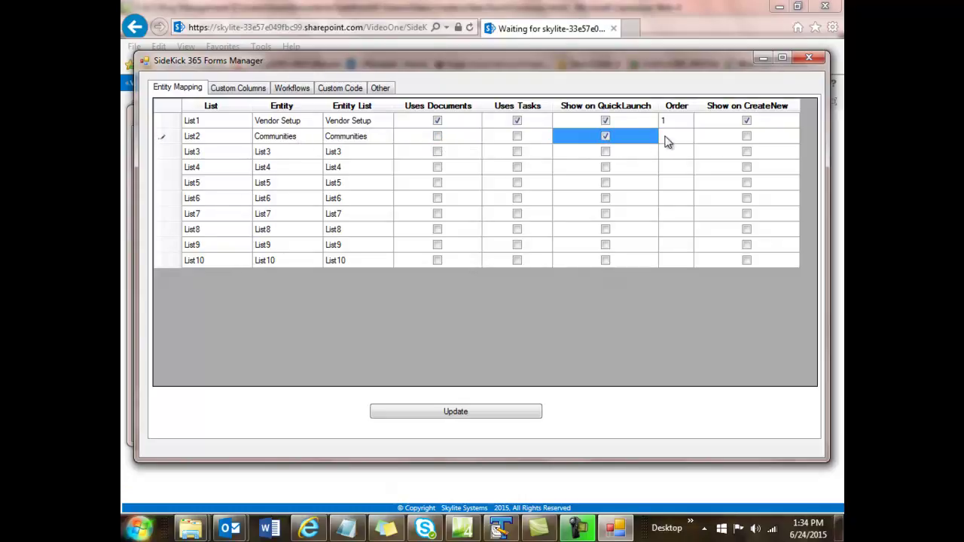
{"action": "left_click", "coordinate": [667, 140]}
{"action": "type", "text": "2"}
{"action": "left_click", "coordinate": [746, 136]}
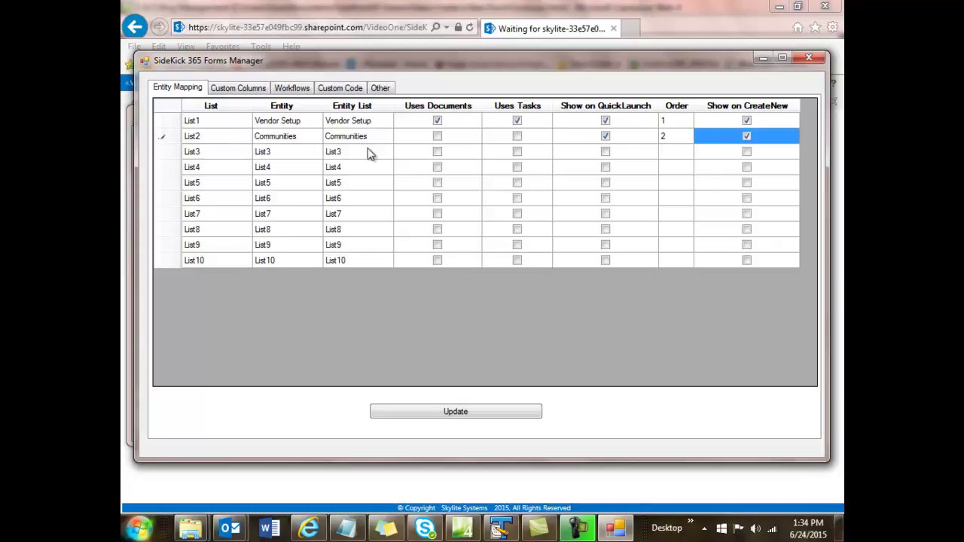
{"action": "left_click", "coordinate": [463, 419]}
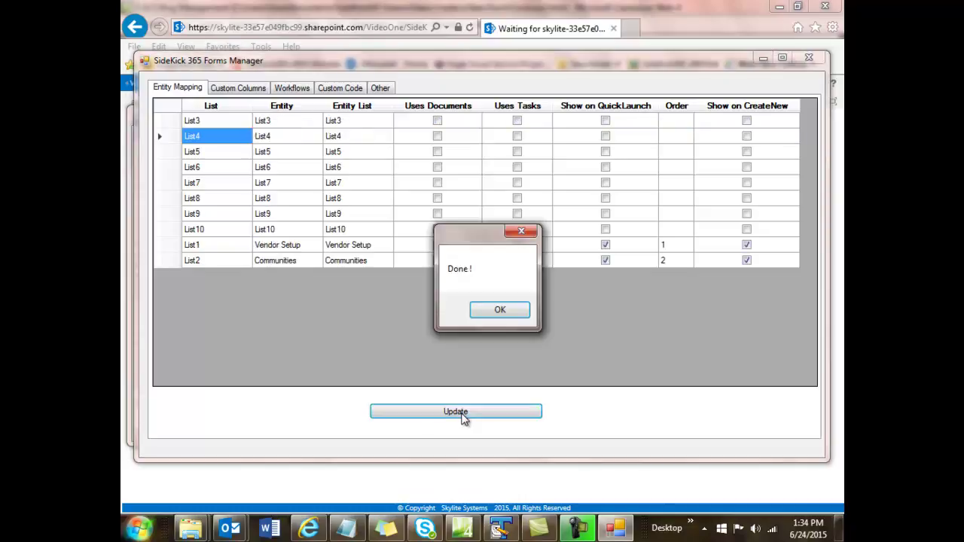
{"action": "left_click", "coordinate": [500, 311]}
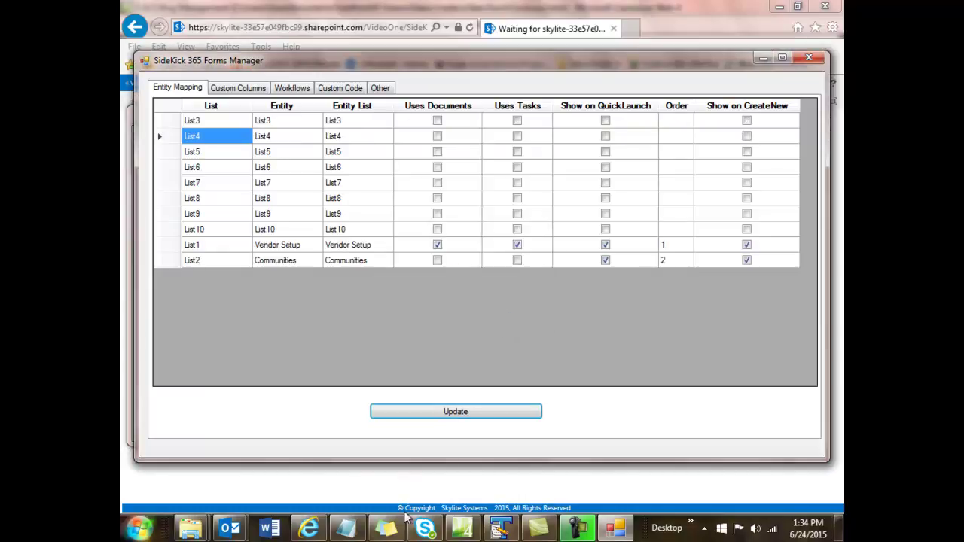
- Switch to Internet Explorer, reload the SideKick365 Forms page, check the Create New choices and open the Communities list
{"action": "left_click", "coordinate": [308, 529]}
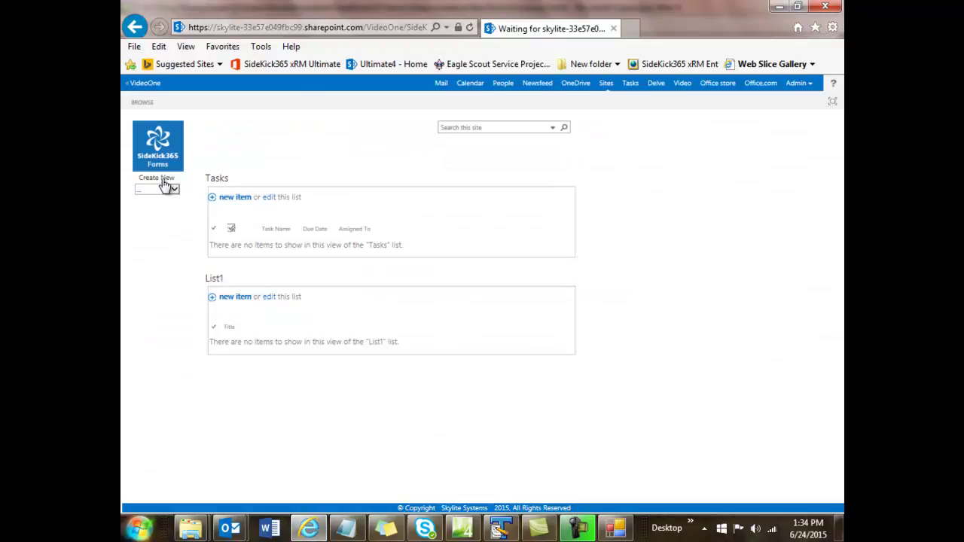
{"action": "left_click", "coordinate": [469, 28]}
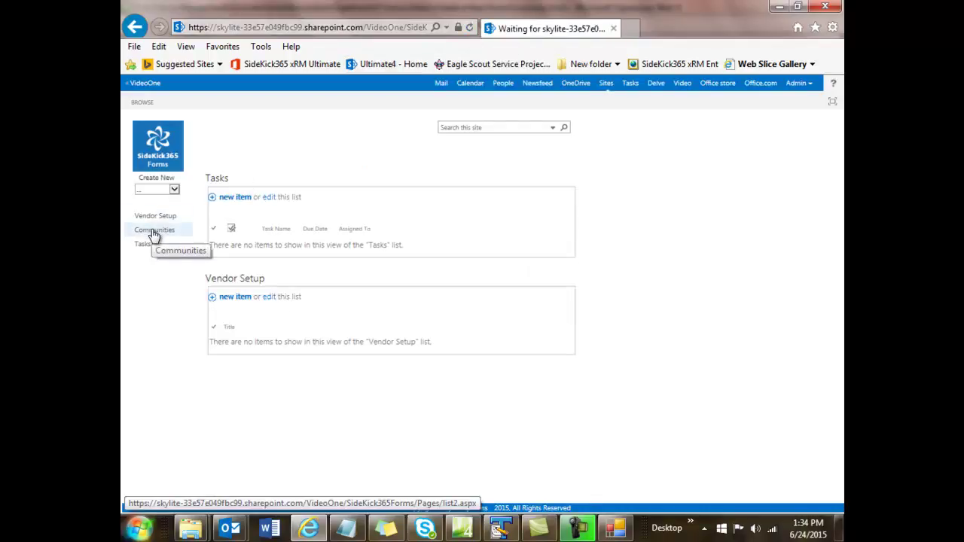
{"action": "left_click", "coordinate": [174, 189]}
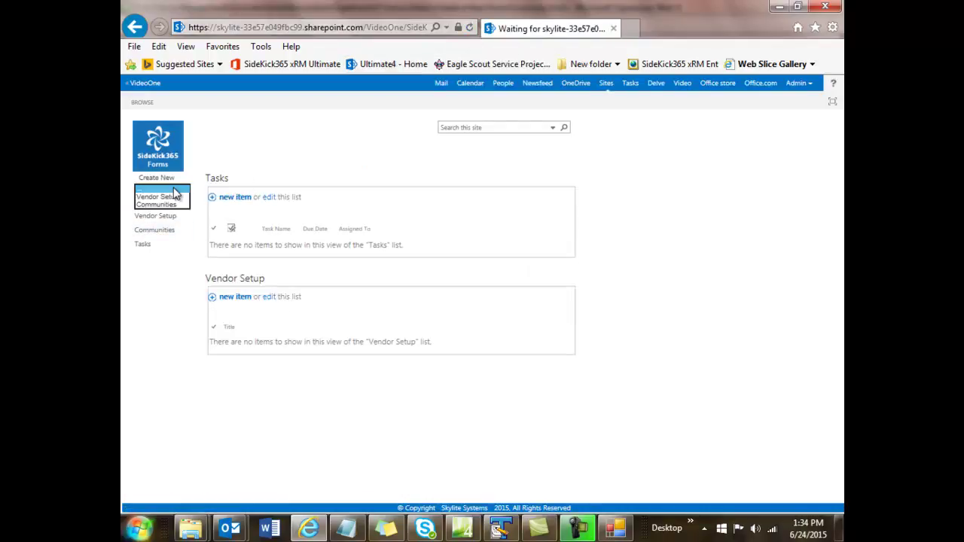
{"action": "left_click", "coordinate": [174, 191]}
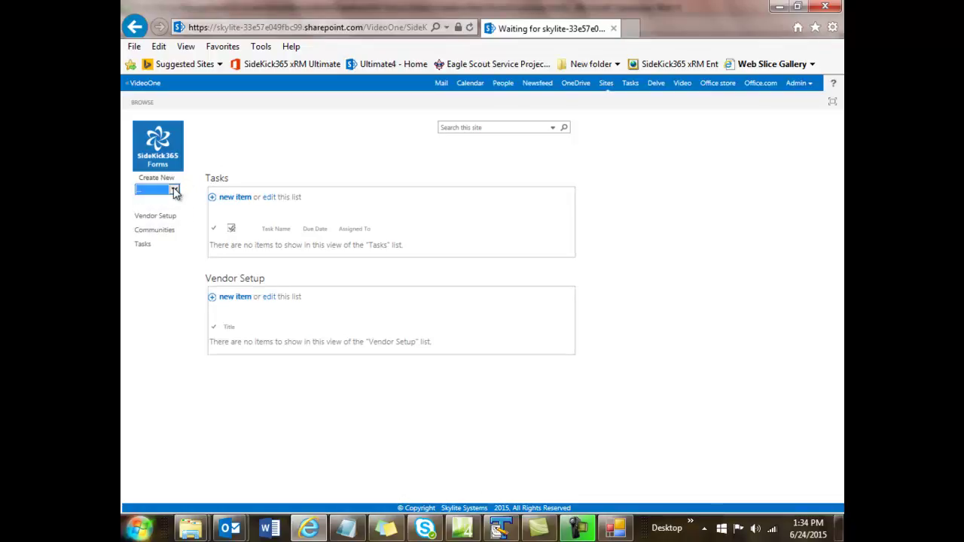
{"action": "left_click", "coordinate": [161, 237]}
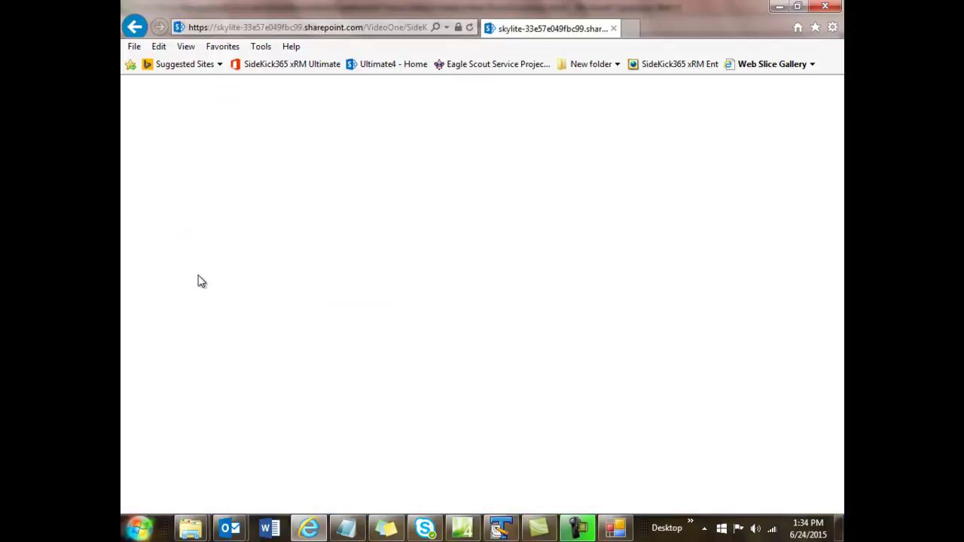
- Create a new Communities entry named North and save it
{"action": "left_click", "coordinate": [174, 189]}
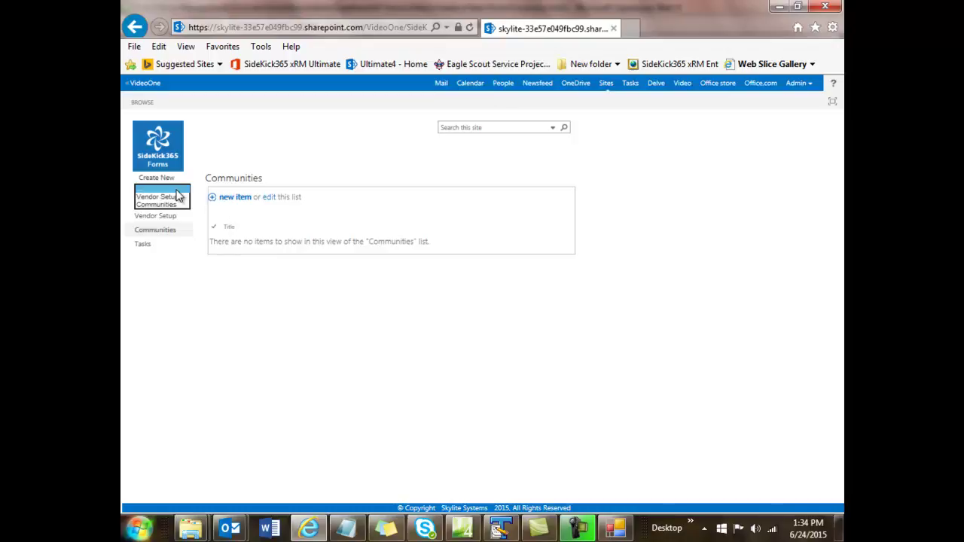
{"action": "left_click", "coordinate": [172, 205]}
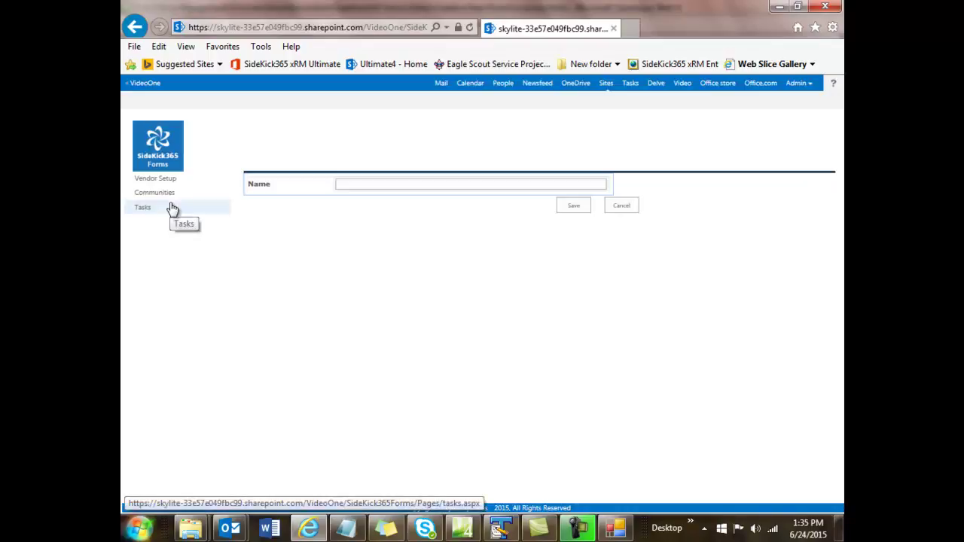
{"action": "left_click", "coordinate": [345, 184]}
{"action": "type", "text": "North"}
{"action": "left_click", "coordinate": [572, 209]}
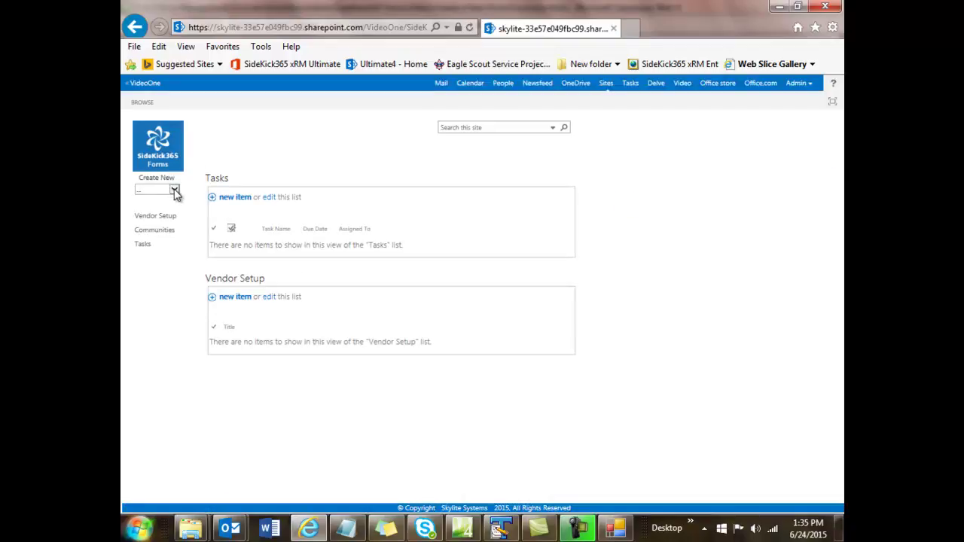
- View the North record from the Communities list and return to the SideKick365 Forms home page
{"action": "left_click", "coordinate": [158, 232]}
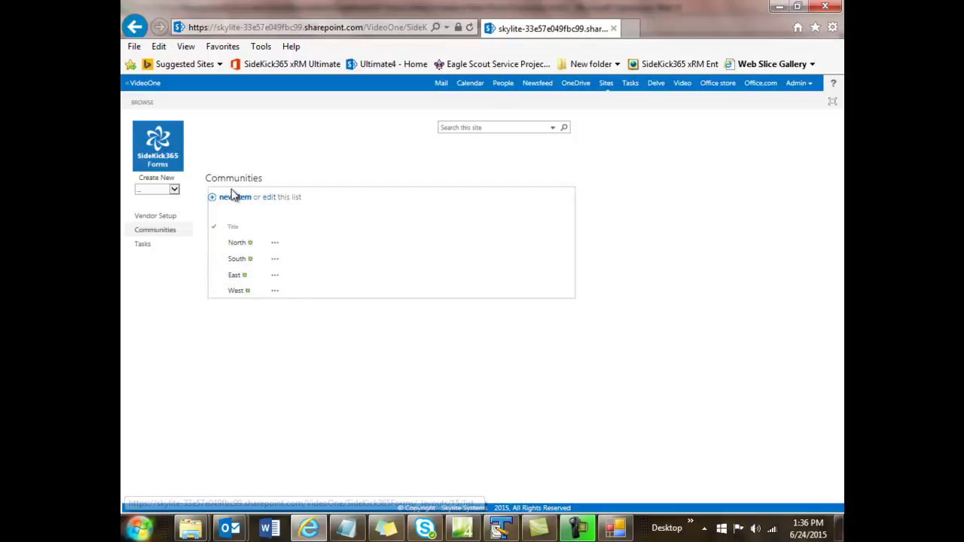
{"action": "left_click", "coordinate": [236, 243]}
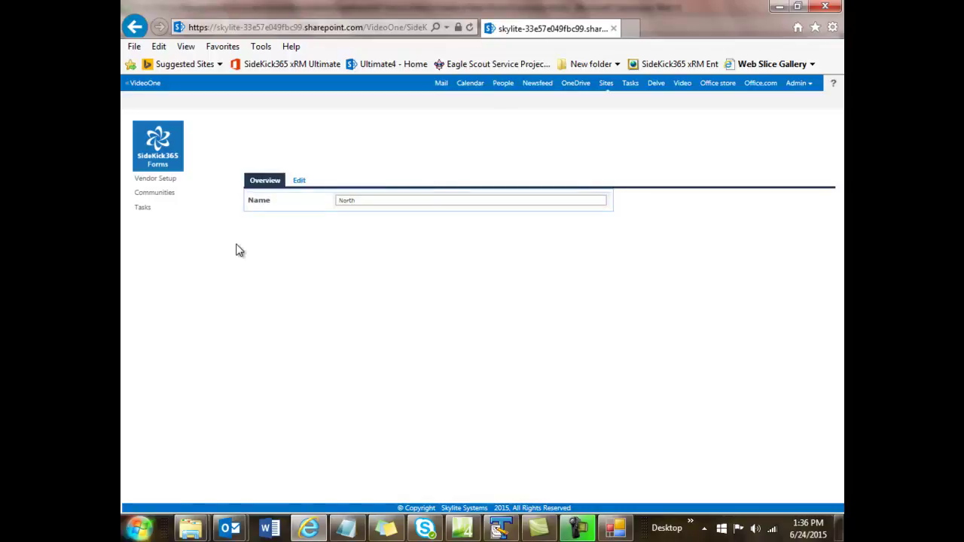
{"action": "left_click", "coordinate": [158, 160]}
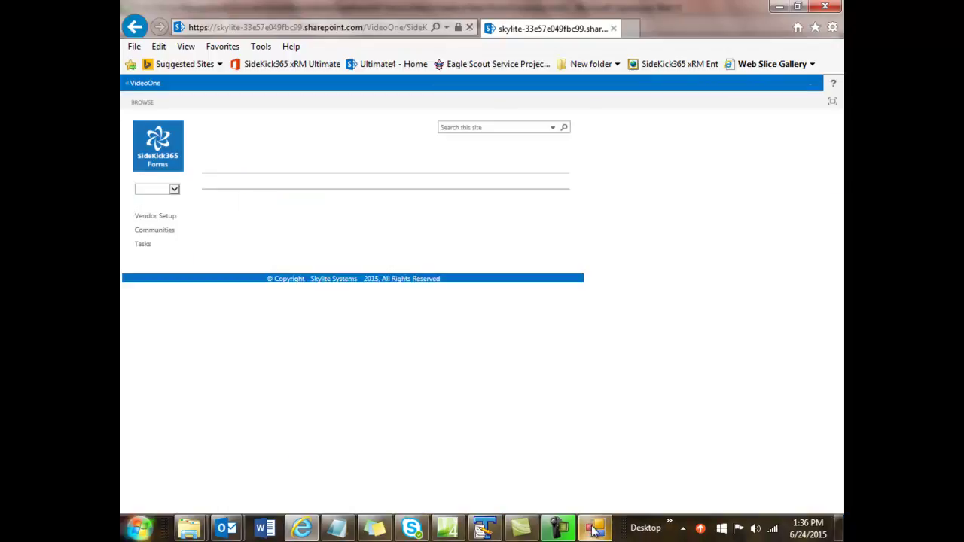
- Switch to the SideKick 365 Forms Manager and show the custom columns for the Vendor Setup entity
{"action": "mouse_move", "coordinate": [595, 533]}
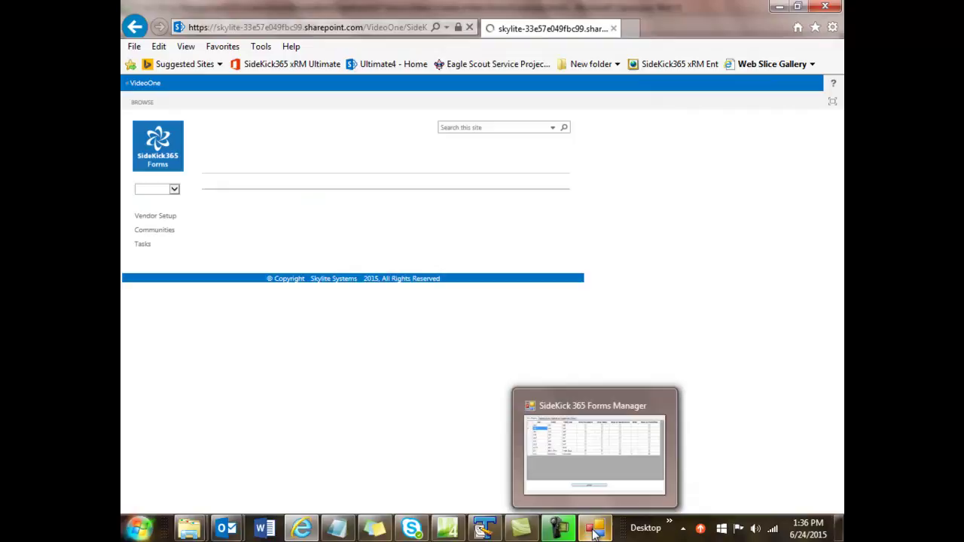
{"action": "left_click", "coordinate": [566, 467]}
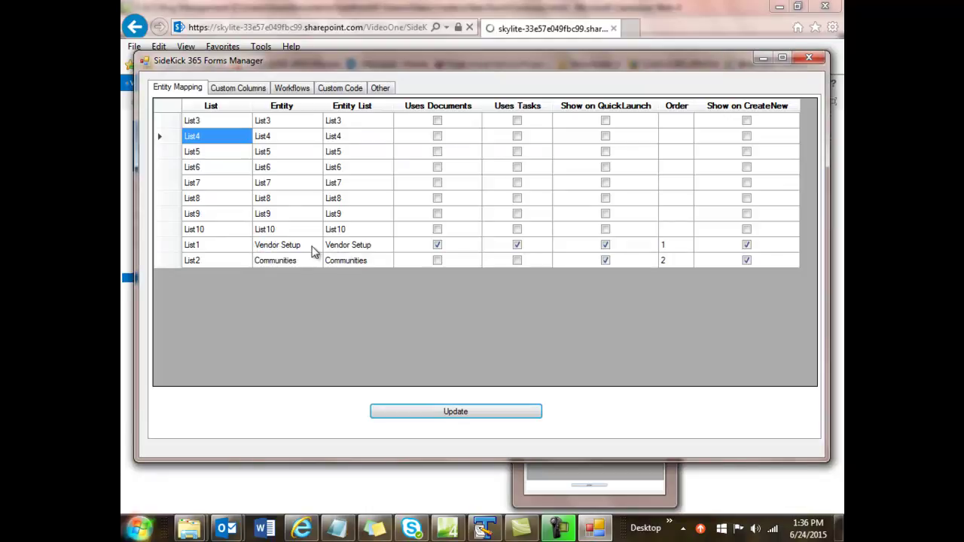
{"action": "left_click", "coordinate": [238, 88]}
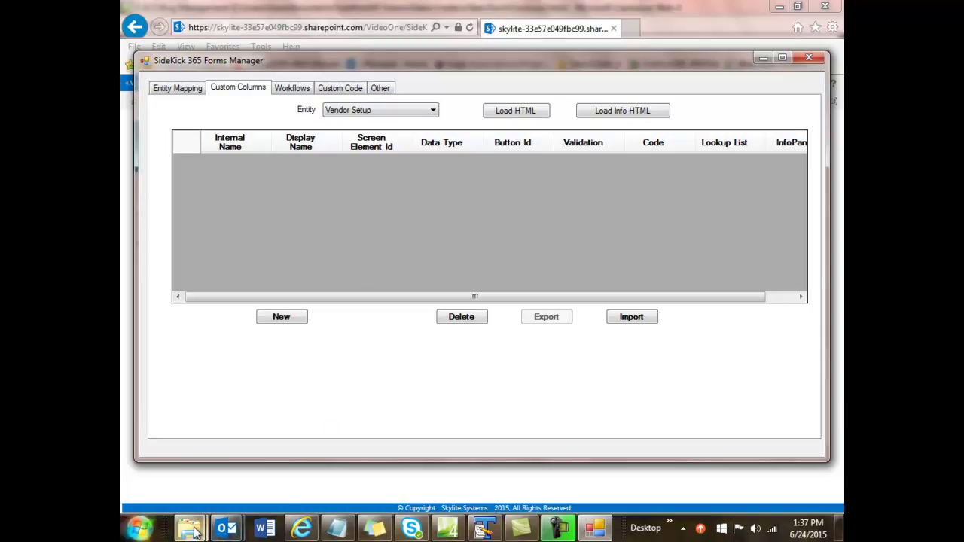
- Open Vendor Setup.csv from the Video-Create a New Form folder in Excel, examine its column definitions and close it without saving
{"action": "mouse_move", "coordinate": [194, 530]}
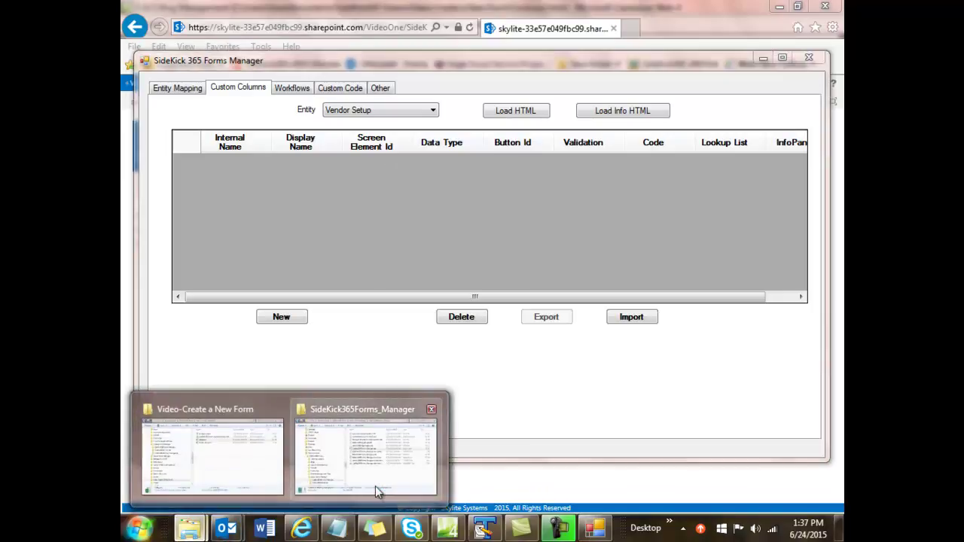
{"action": "left_click", "coordinate": [253, 475]}
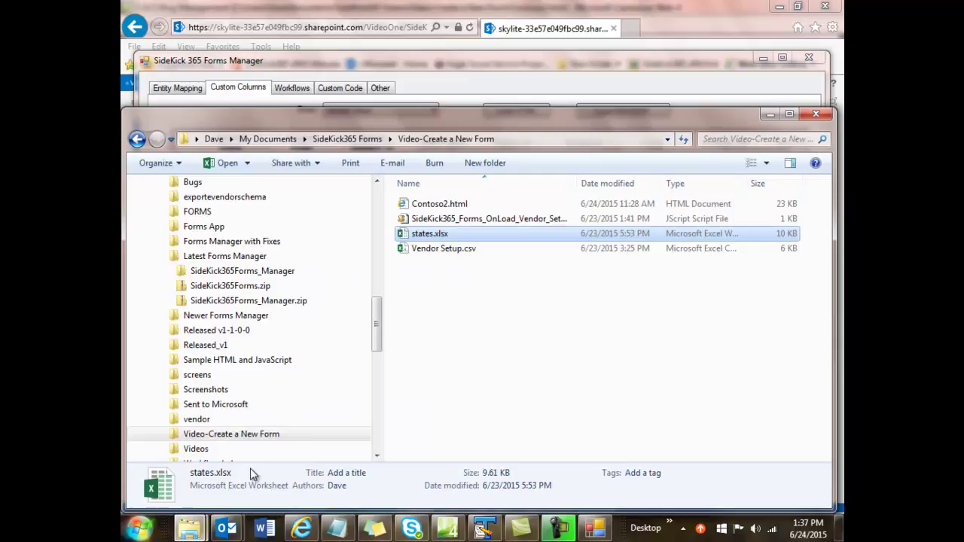
{"action": "left_click", "coordinate": [429, 250]}
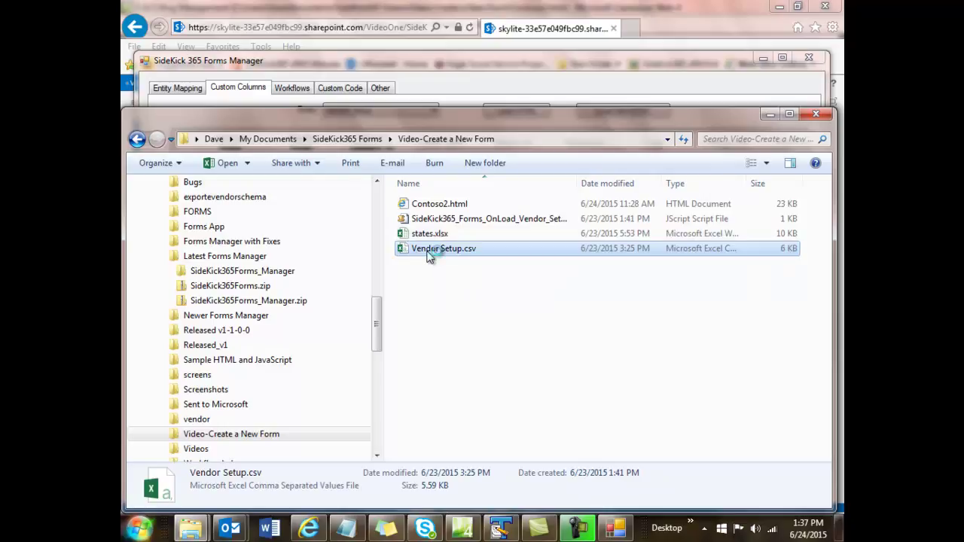
{"action": "double_click", "coordinate": [437, 249]}
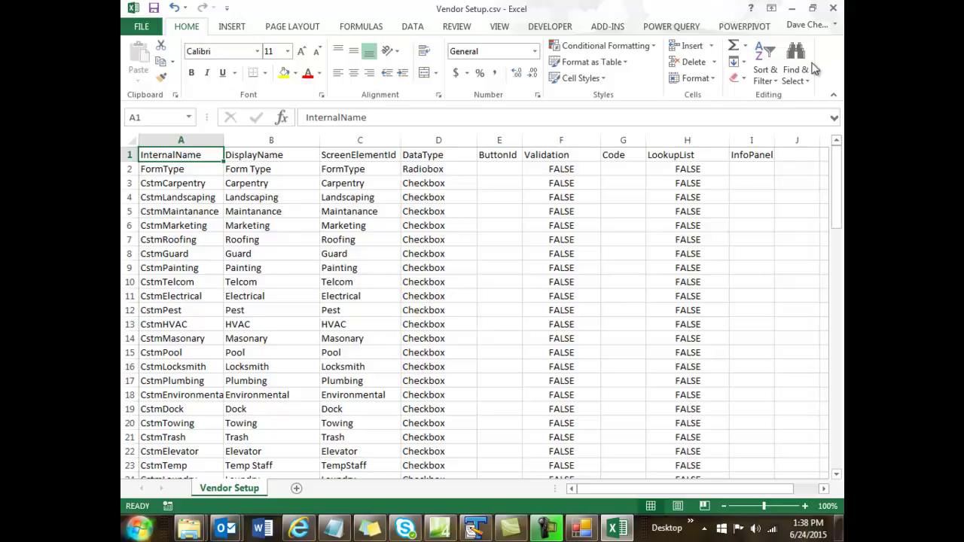
{"action": "left_click", "coordinate": [834, 10]}
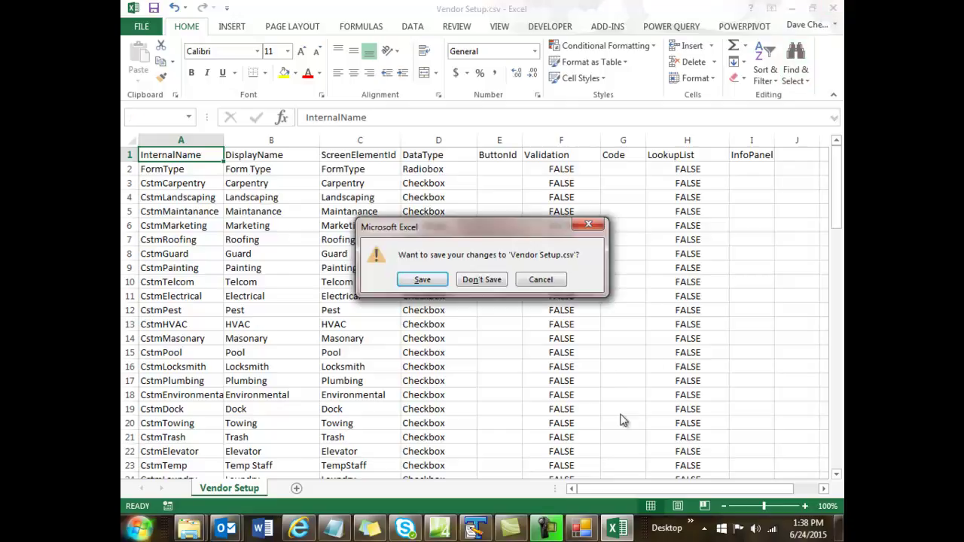
{"action": "left_click", "coordinate": [483, 279]}
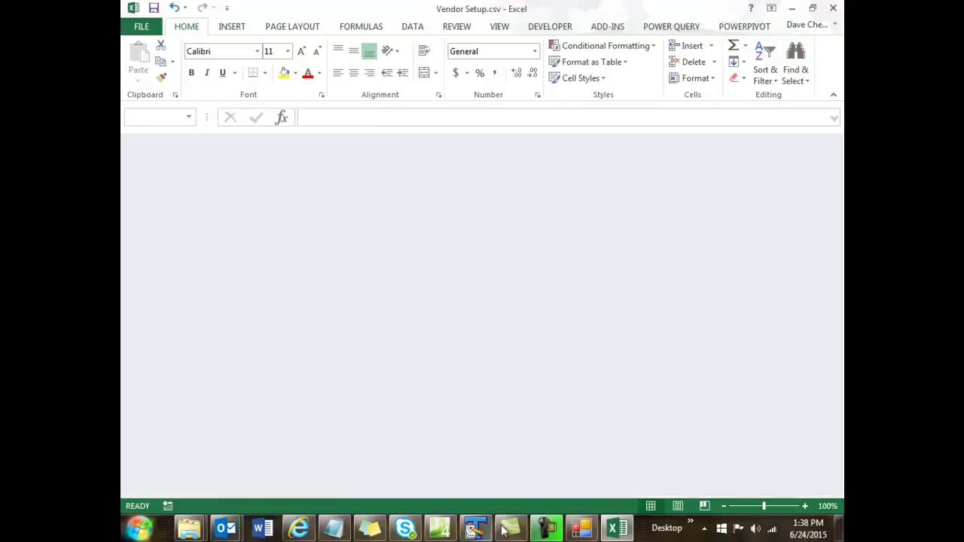
- Return to the SideKick 365 Forms Manager and import Vendor Setup.csv as the Vendor Setup entity's custom columns
{"action": "mouse_move", "coordinate": [614, 529]}
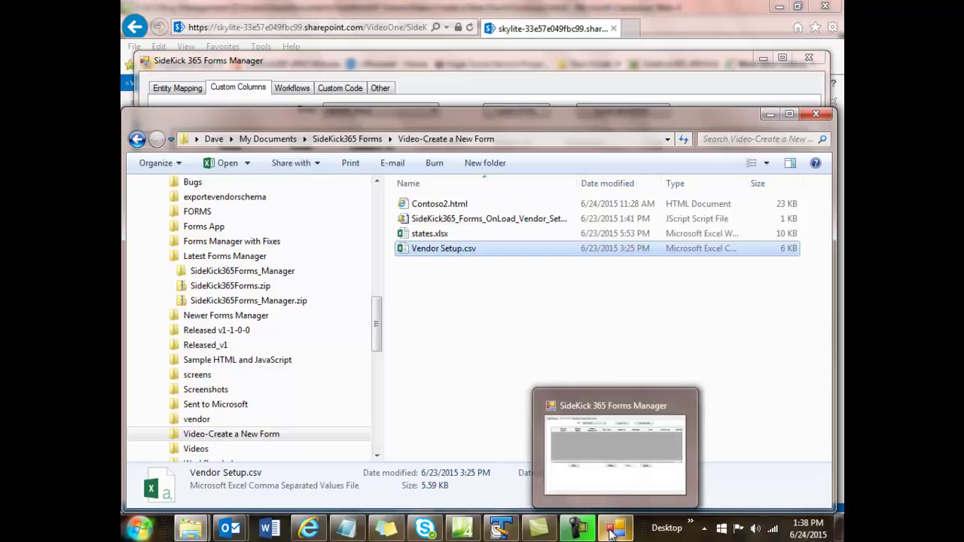
{"action": "left_click", "coordinate": [609, 488]}
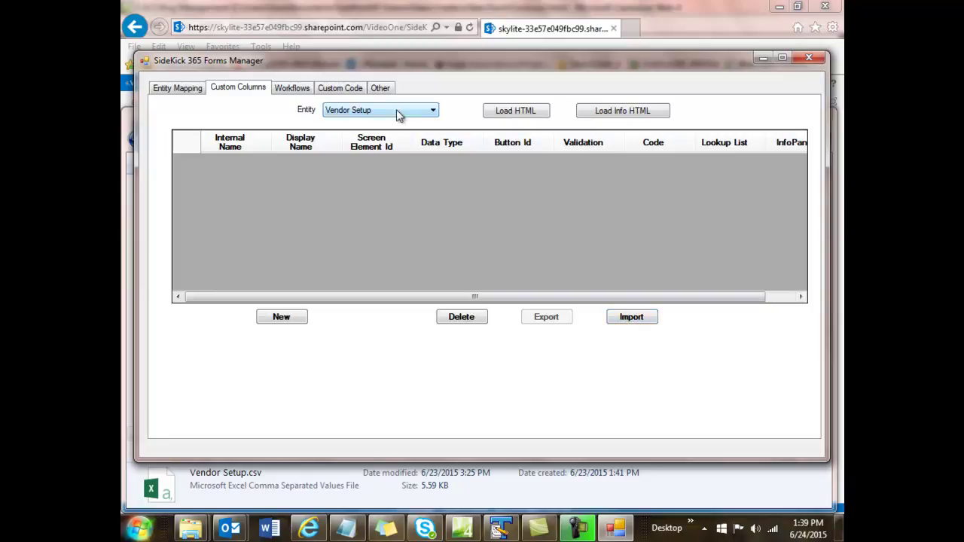
{"action": "left_click", "coordinate": [631, 317]}
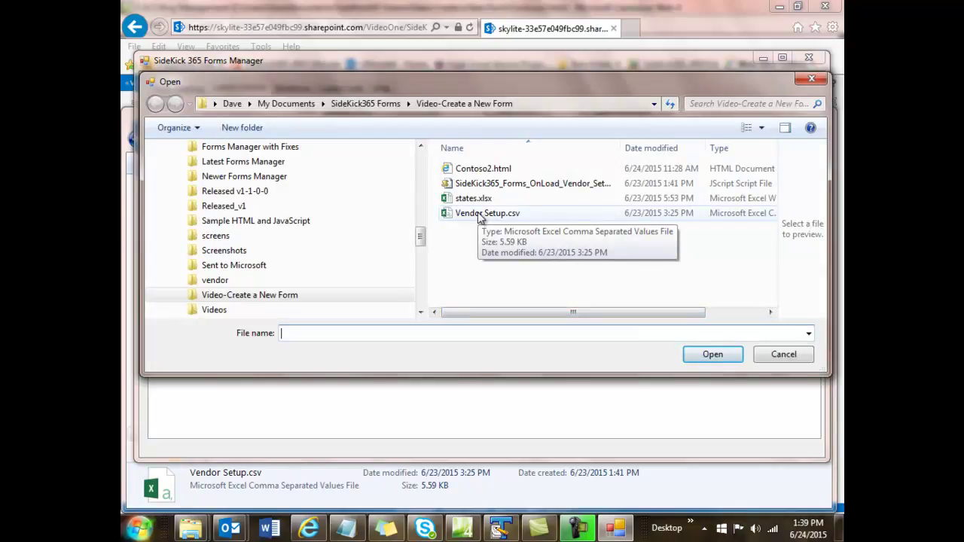
{"action": "left_click", "coordinate": [481, 215]}
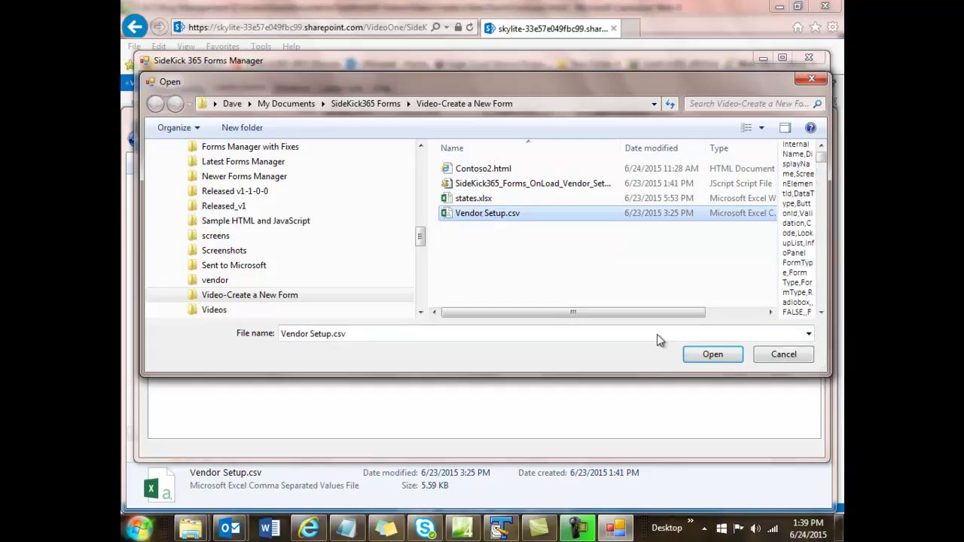
{"action": "left_click", "coordinate": [719, 357]}
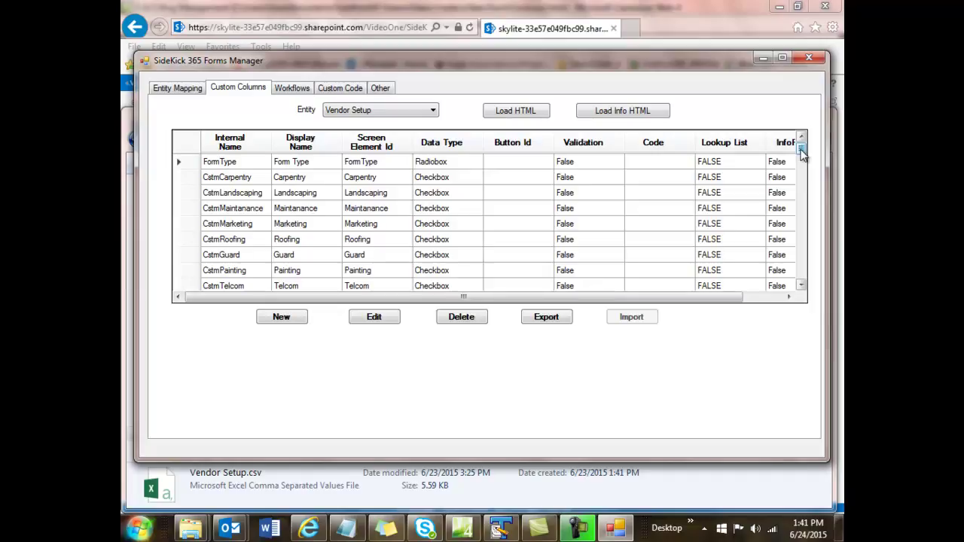
{"action": "mouse_move", "coordinate": [802, 154]}
{"action": "left_mouse_down"}
{"action": "mouse_move", "coordinate": [801, 269]}
{"action": "mouse_move", "coordinate": [804, 154]}
{"action": "left_mouse_up"}
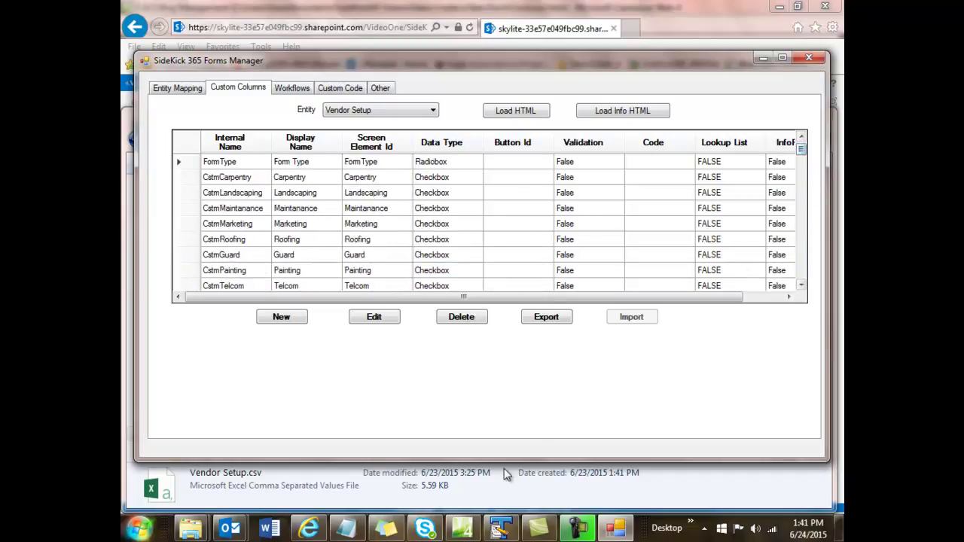
- Switch to Internet Explorer and open the view-editing page of the Vendor Setup list
{"action": "mouse_move", "coordinate": [312, 533]}
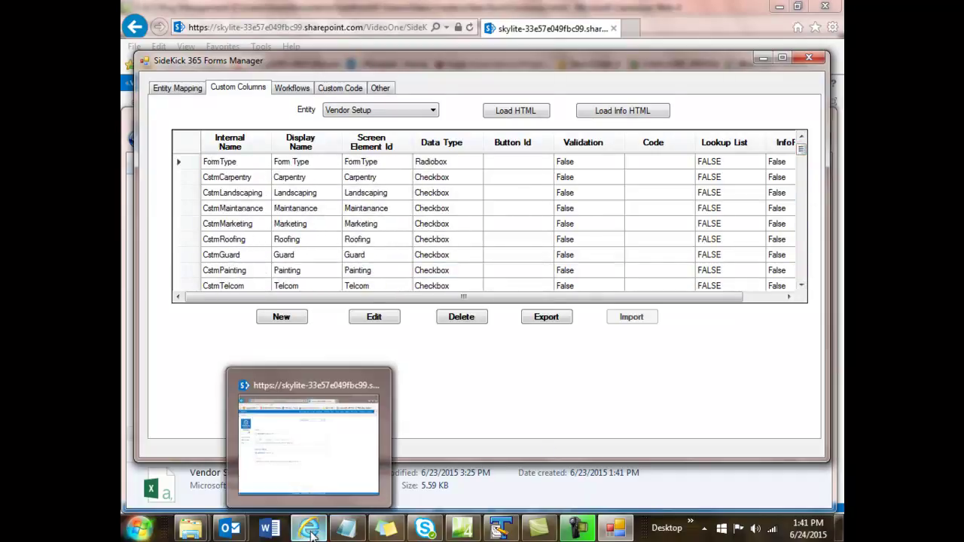
{"action": "left_click", "coordinate": [318, 484]}
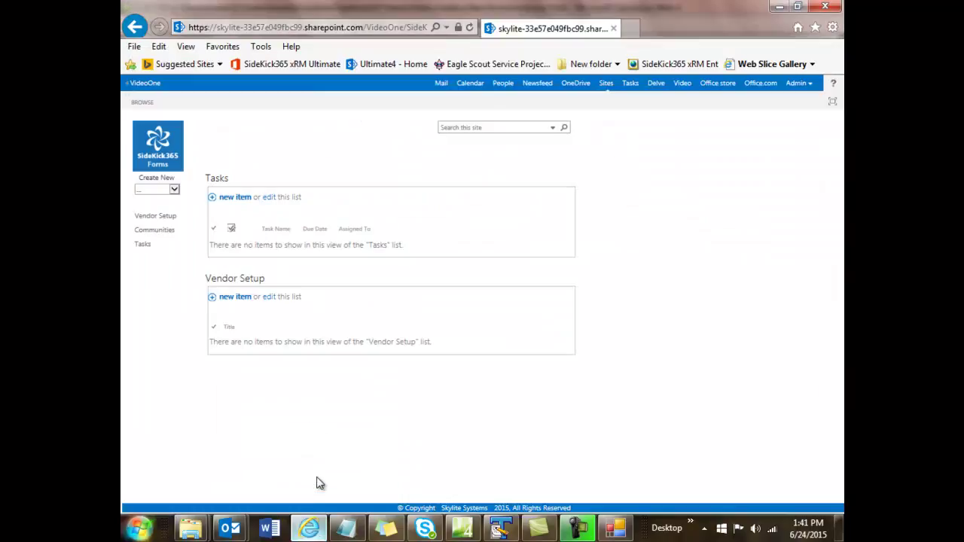
{"action": "left_click", "coordinate": [169, 217]}
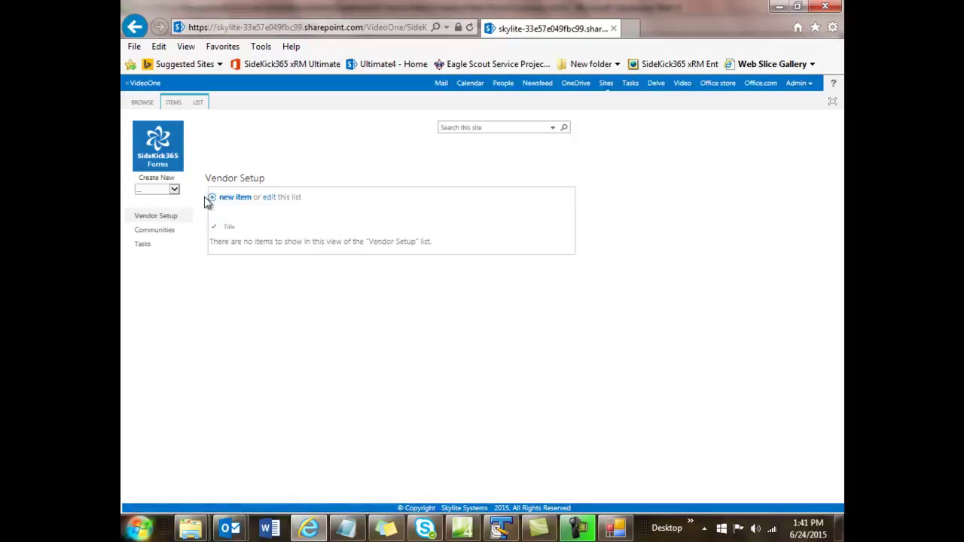
{"action": "left_click", "coordinate": [197, 104]}
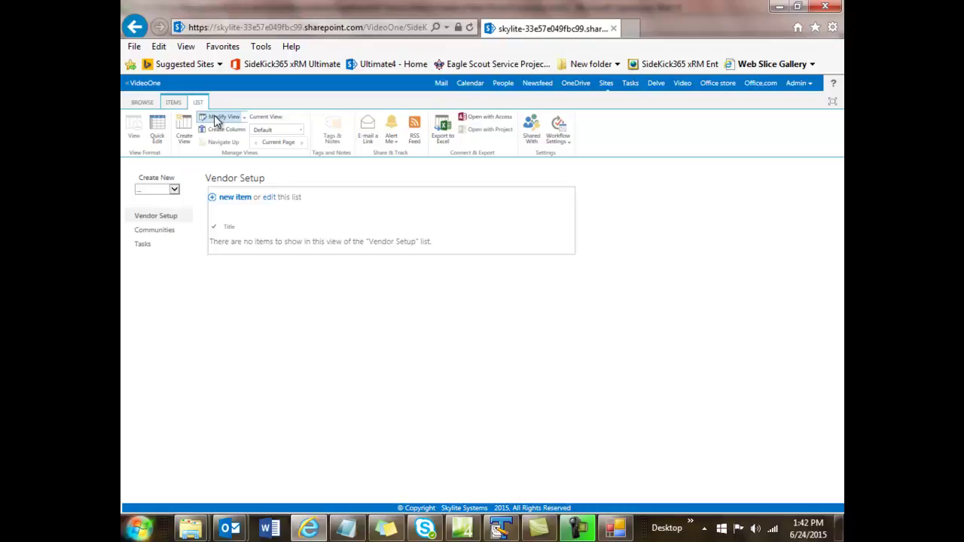
{"action": "left_click", "coordinate": [216, 120]}
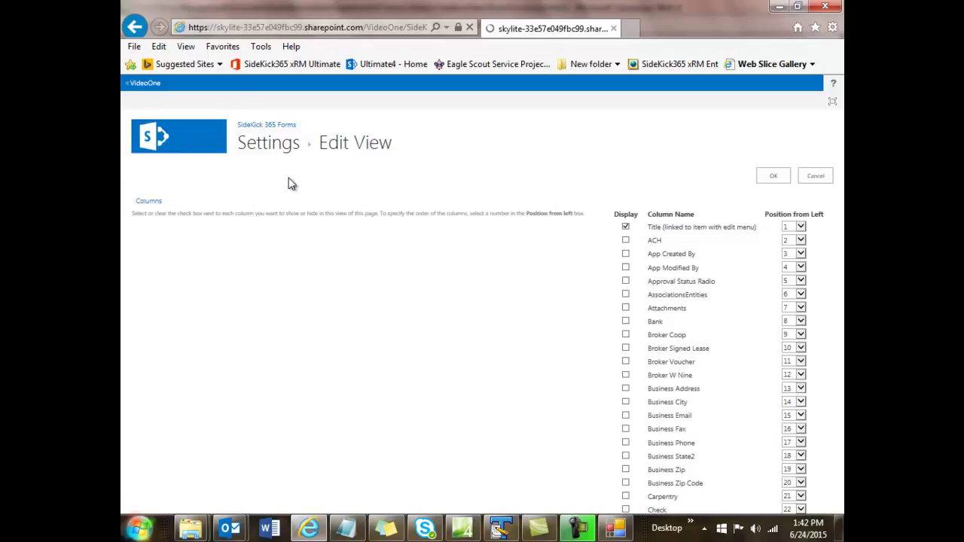
{"action": "left_click", "coordinate": [274, 145]}
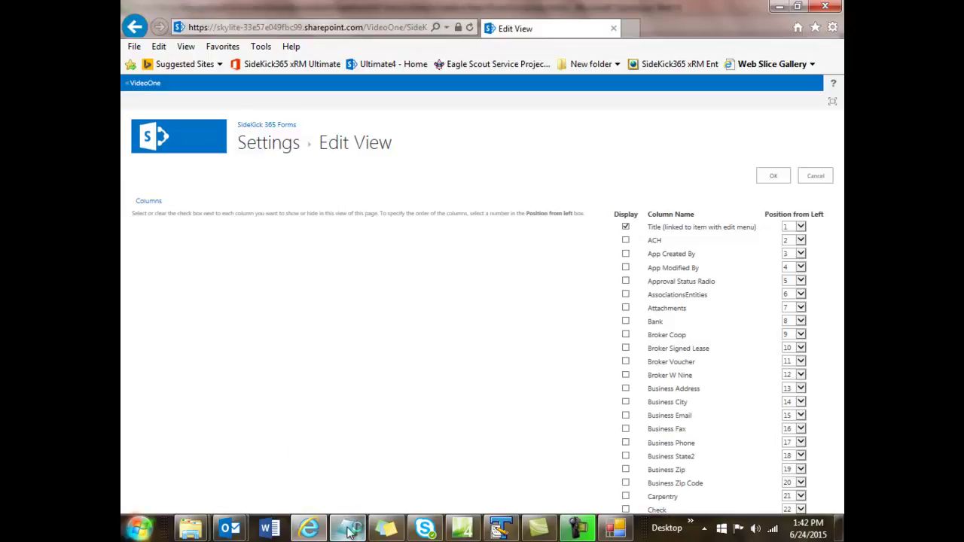
- Switch to states.txt in Notepad, copy the list of state abbreviations down to WY and return to the browser
{"action": "mouse_move", "coordinate": [349, 531]}
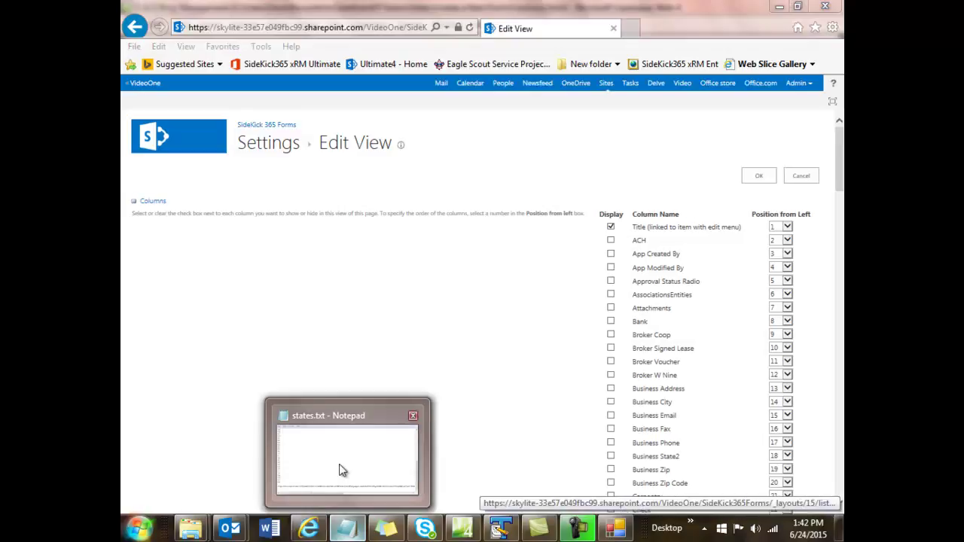
{"action": "left_click", "coordinate": [340, 470]}
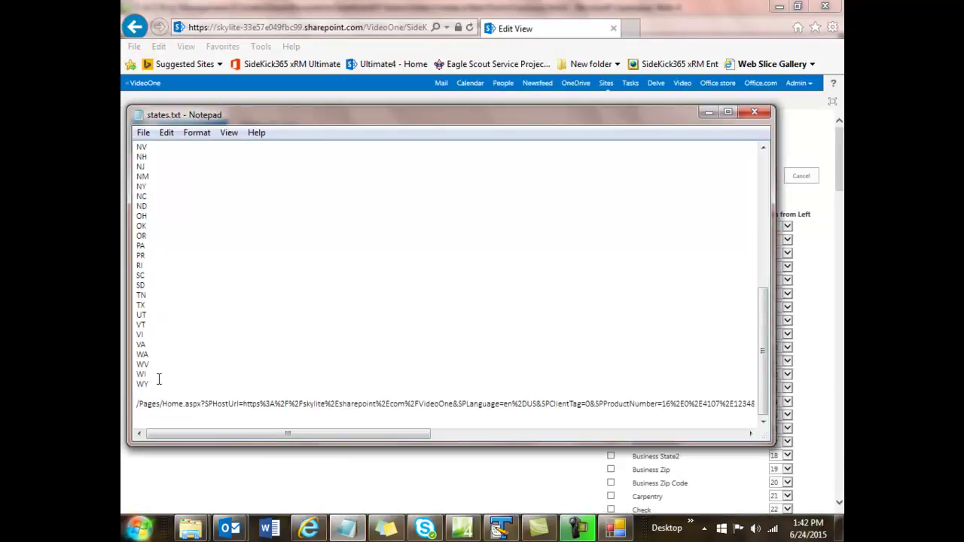
{"action": "left_click_drag", "start_coordinate": [150, 383], "coordinate": [137, 122]}
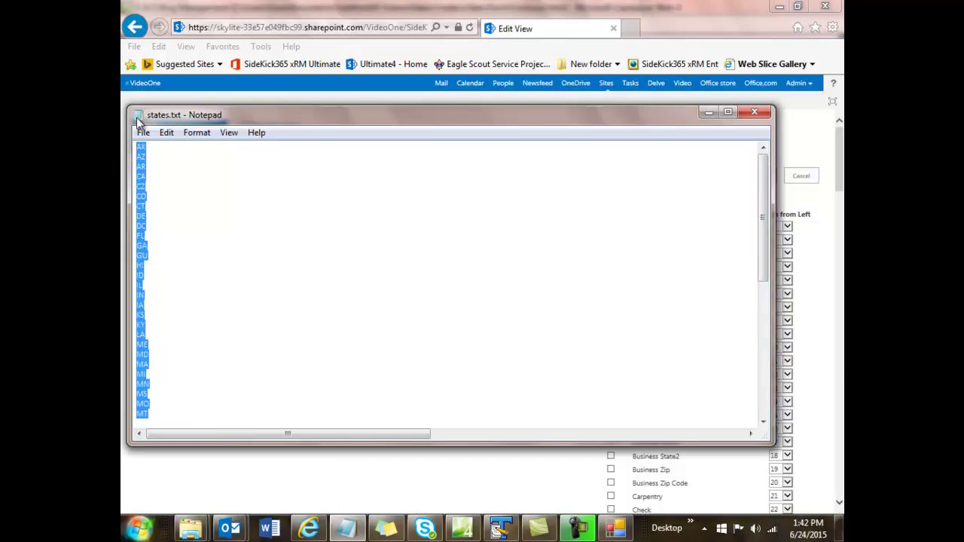
{"action": "left_click", "coordinate": [238, 479]}
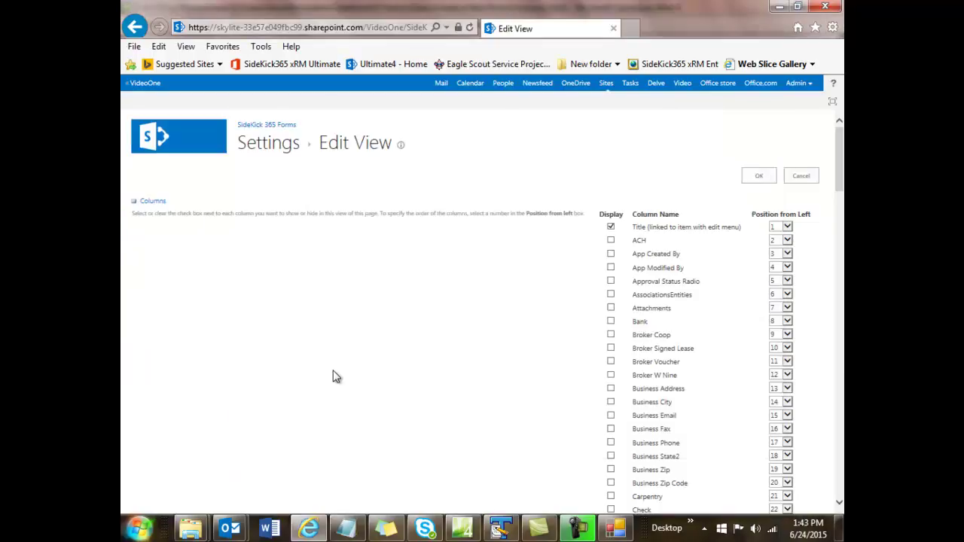
- From the Vendor Setup list settings, set the Remit State column's choices to a hyphen followed by the copied state abbreviations and save
{"action": "left_click", "coordinate": [263, 153]}
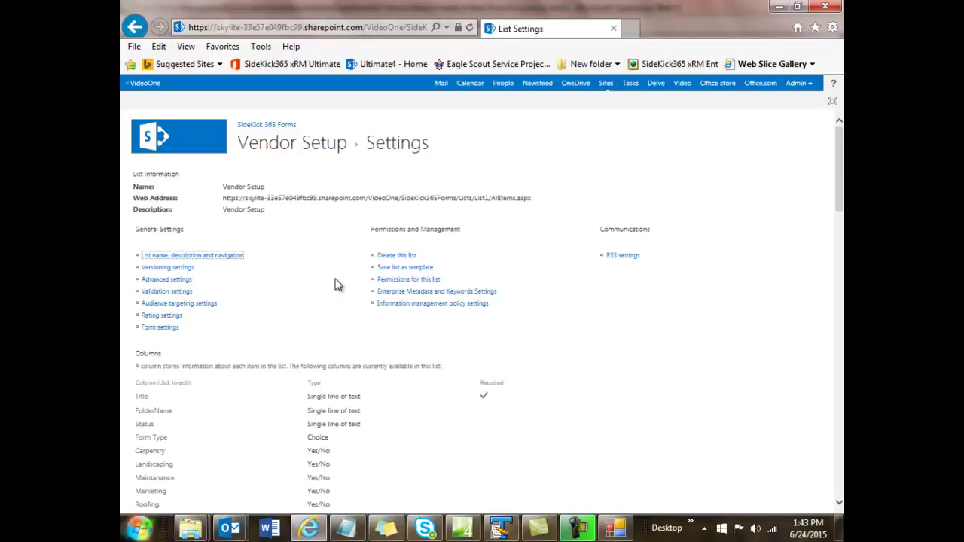
{"action": "scroll", "coordinate": [337, 290], "scroll_direction": "down", "scroll_amount": 3}
{"action": "scroll", "coordinate": [337, 292], "scroll_direction": "down", "scroll_amount": 4}
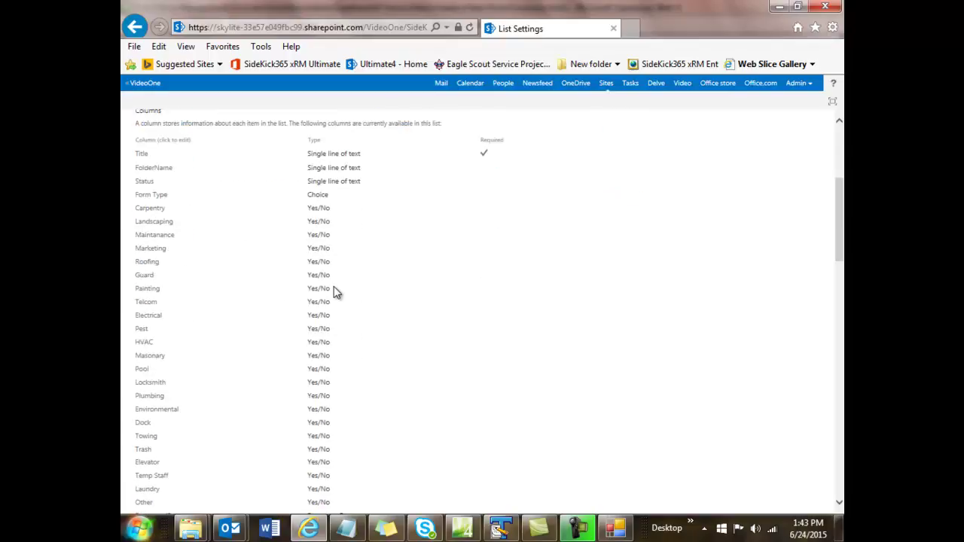
{"action": "scroll", "coordinate": [336, 292], "scroll_direction": "down", "scroll_amount": 2}
{"action": "scroll", "coordinate": [336, 292], "scroll_direction": "down", "scroll_amount": 2}
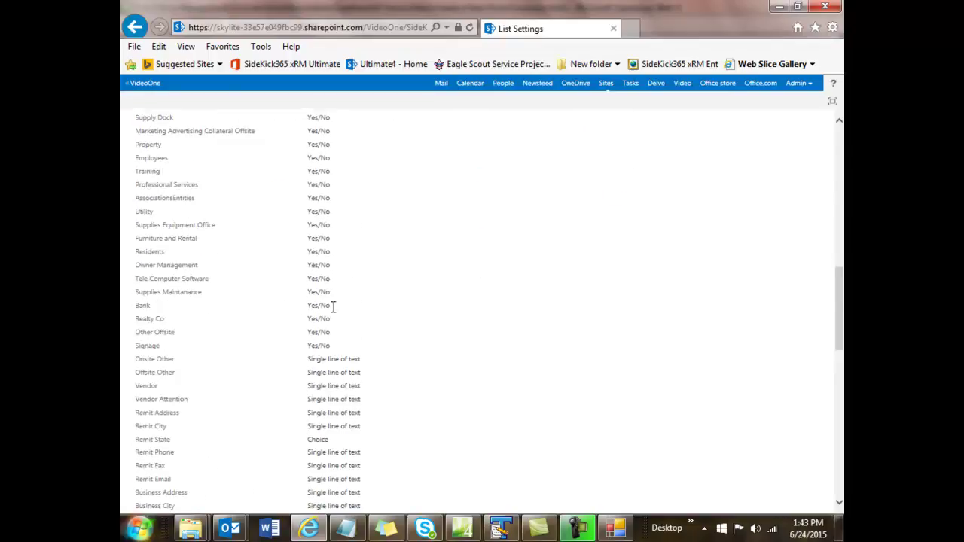
{"action": "left_click", "coordinate": [158, 444]}
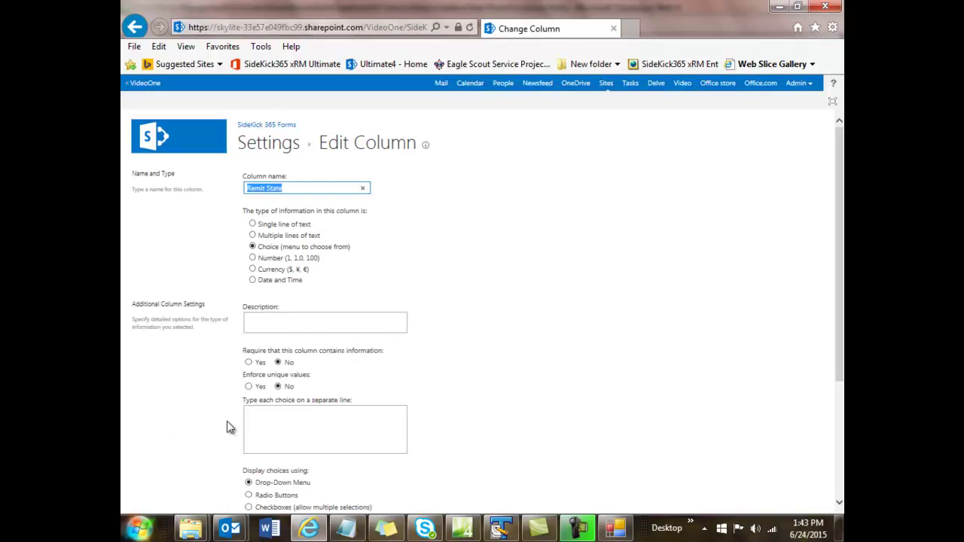
{"action": "left_click", "coordinate": [253, 413]}
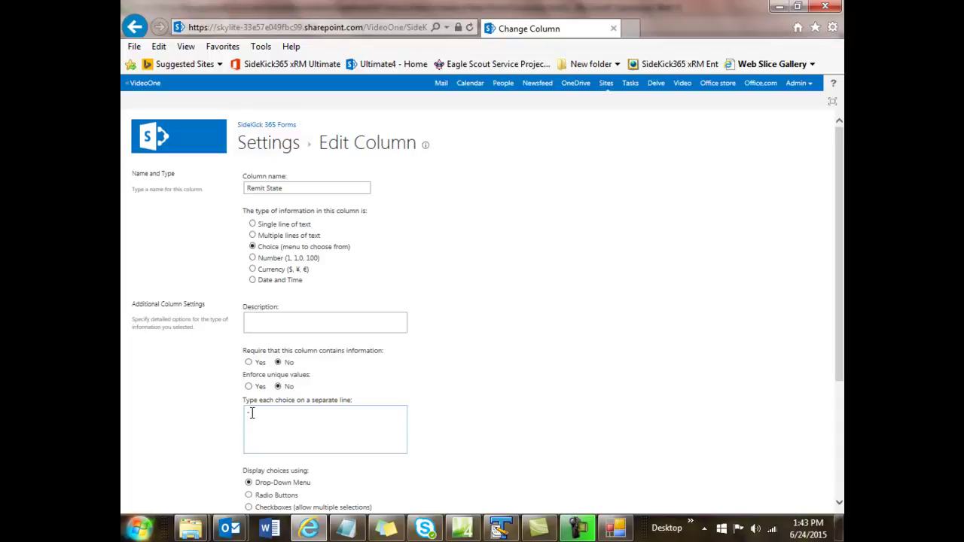
{"action": "key", "text": "ctrl+v"}
{"action": "left_click_drag", "start_coordinate": [399, 433], "coordinate": [400, 421]}
{"action": "left_click_drag", "start_coordinate": [842, 363], "coordinate": [841, 494]}
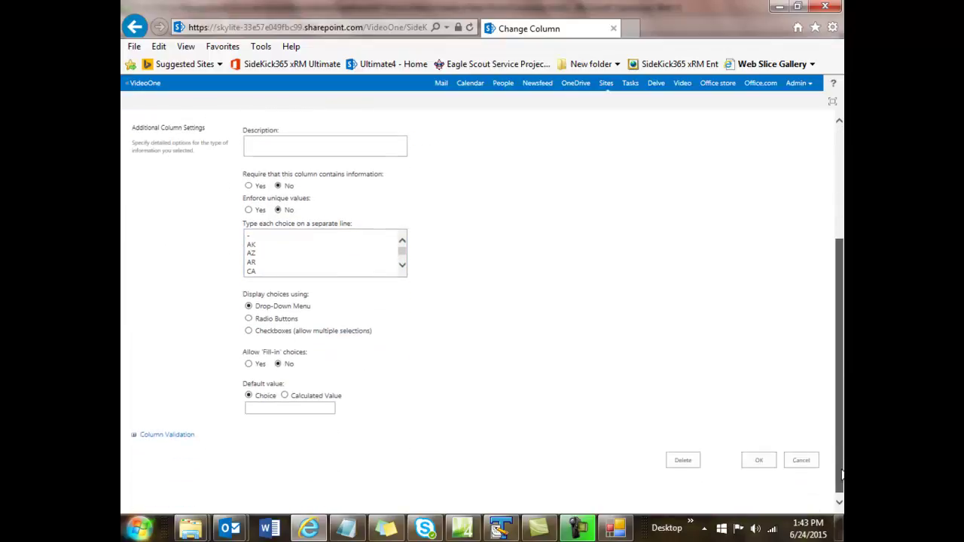
{"action": "left_click", "coordinate": [768, 461]}
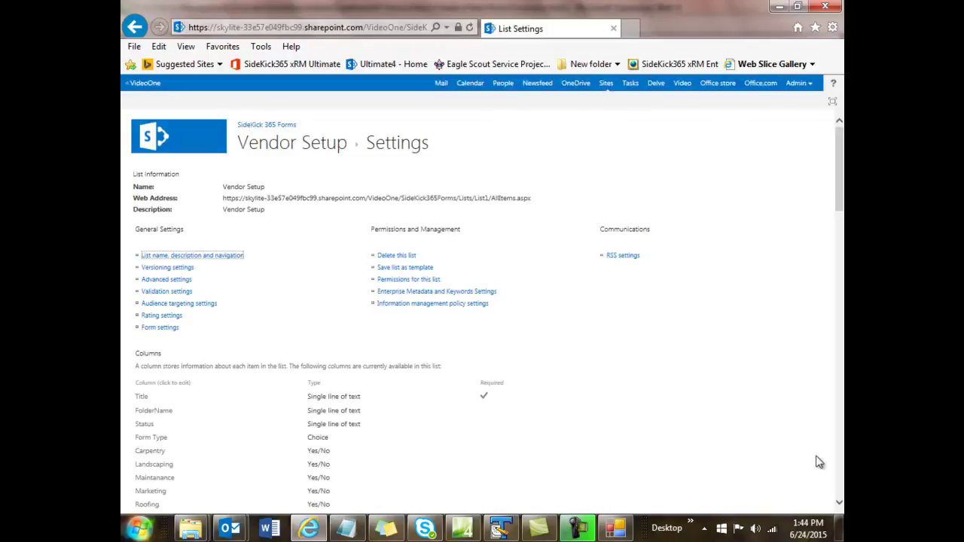
- Set the Business State2 column's choices to a hyphen followed by the same copied state abbreviations and save
{"action": "left_click", "coordinate": [839, 503]}
{"action": "left_click_drag", "start_coordinate": [840, 504], "coordinate": [839, 504]}
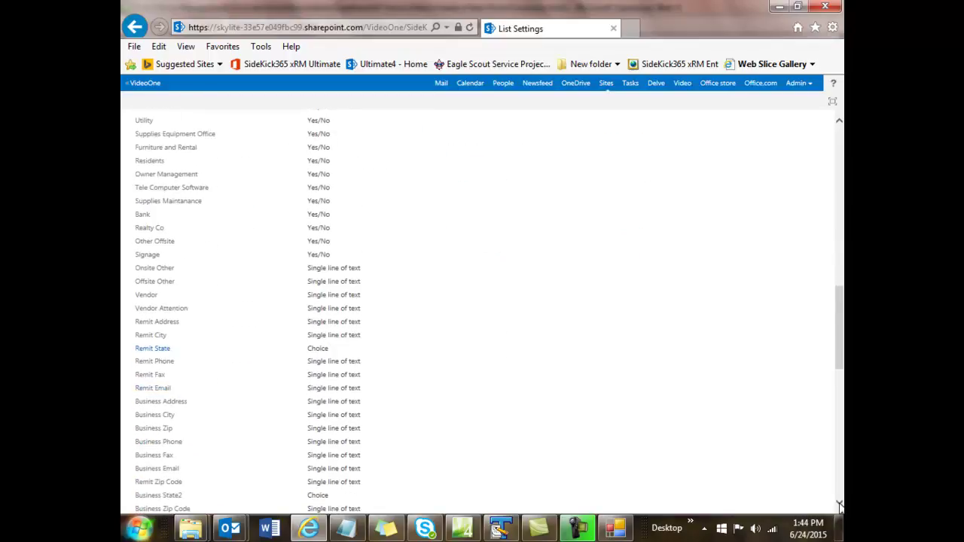
{"action": "left_click", "coordinate": [156, 497]}
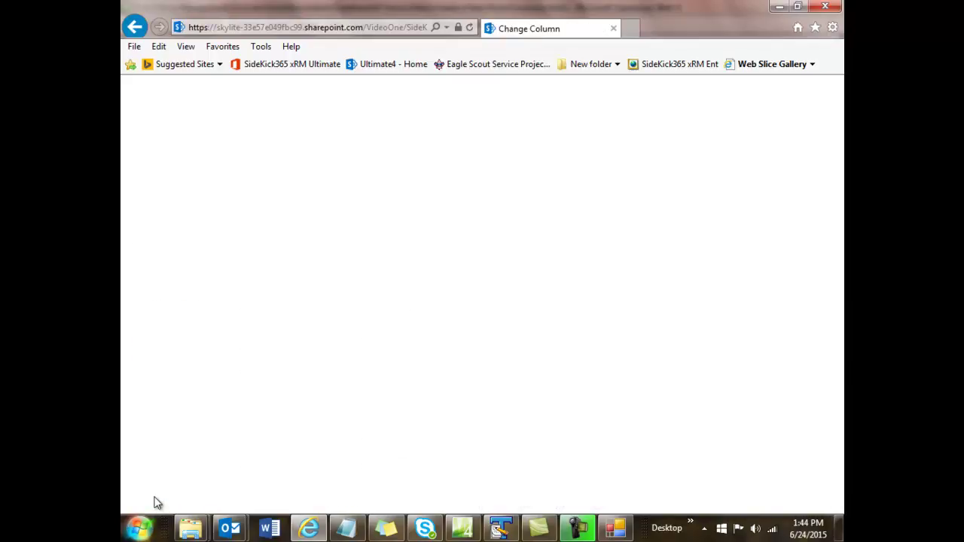
{"action": "left_click", "coordinate": [251, 416]}
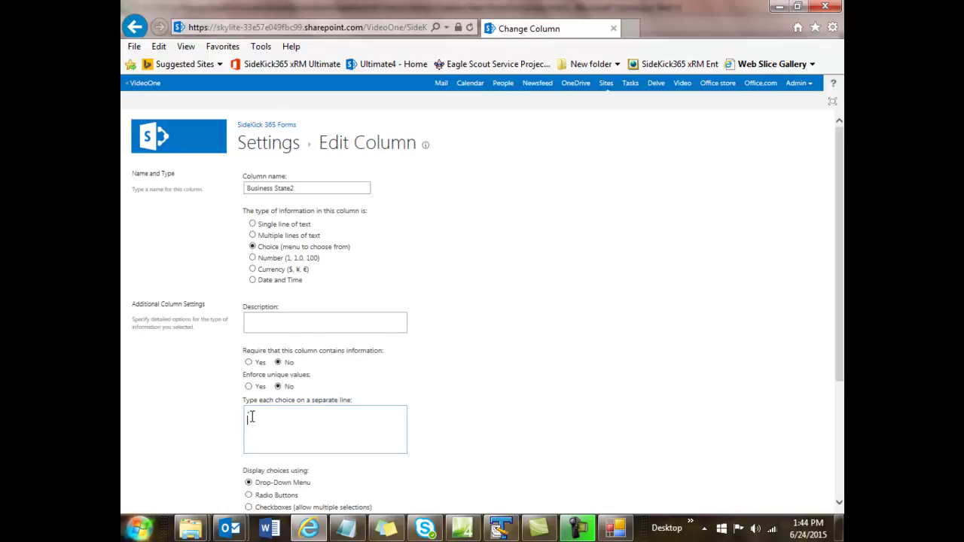
{"action": "key", "text": "ctrl+v"}
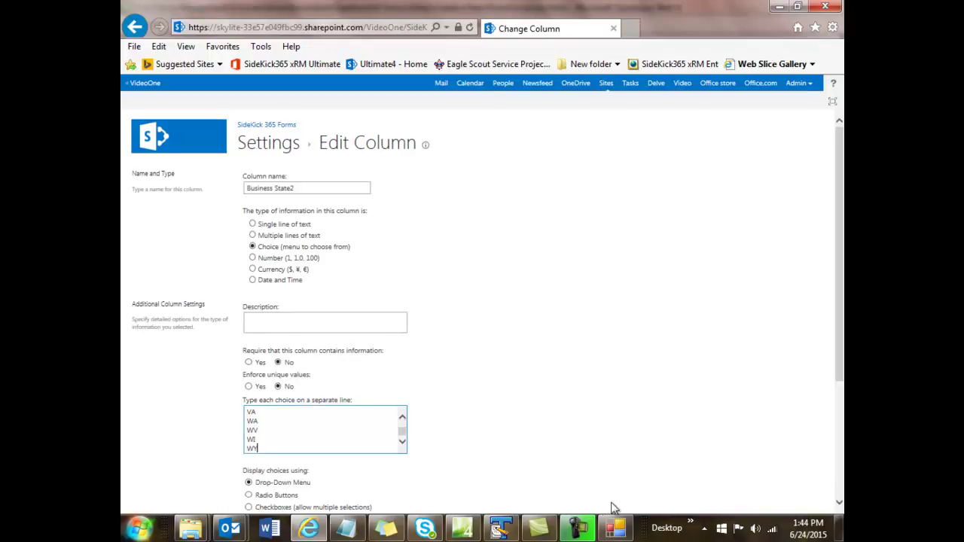
{"action": "left_click_drag", "start_coordinate": [836, 384], "coordinate": [841, 497]}
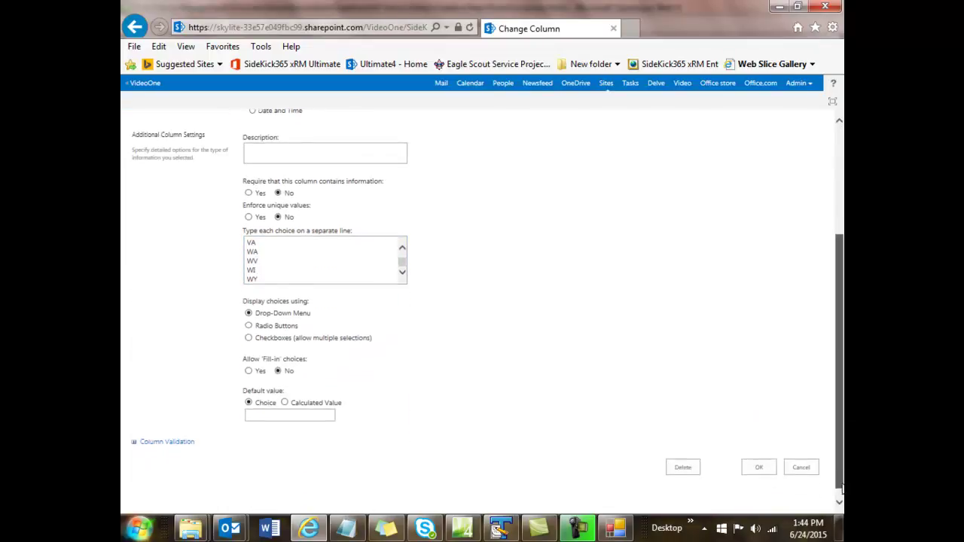
{"action": "left_click", "coordinate": [765, 470]}
{"action": "left_click", "coordinate": [765, 470]}
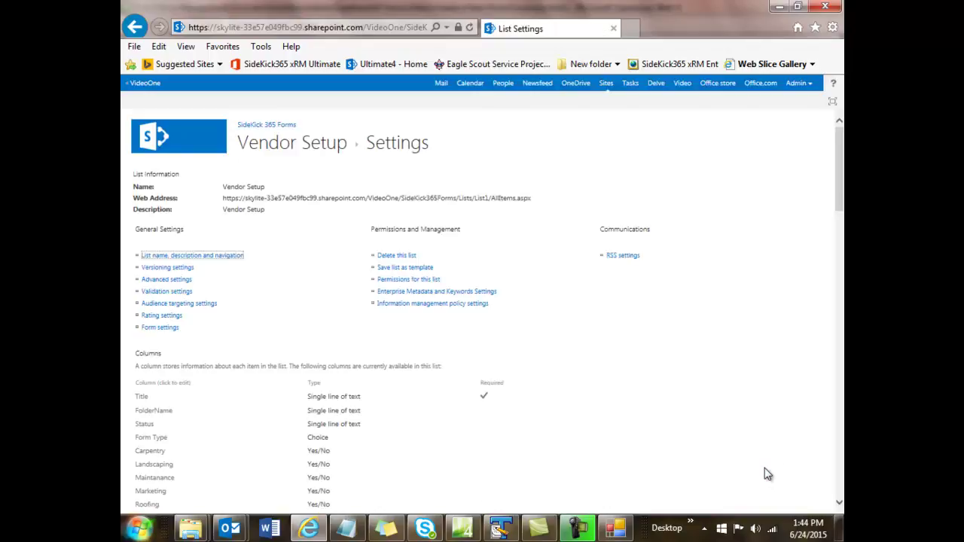
- Return to the SideKick 365 Forms home page and bring up the Video-Create a New Form folder in Windows Explorer
{"action": "left_click", "coordinate": [249, 126]}
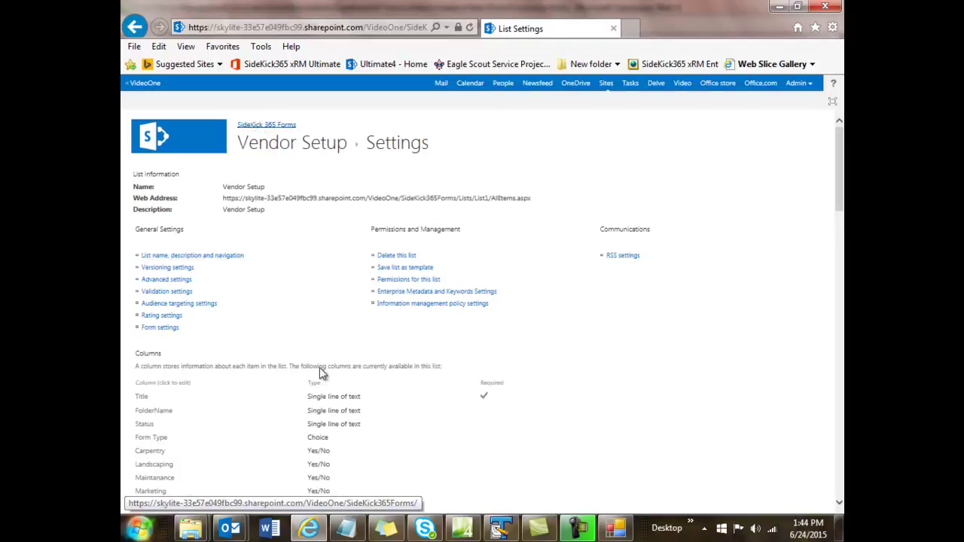
{"action": "left_click", "coordinate": [607, 532]}
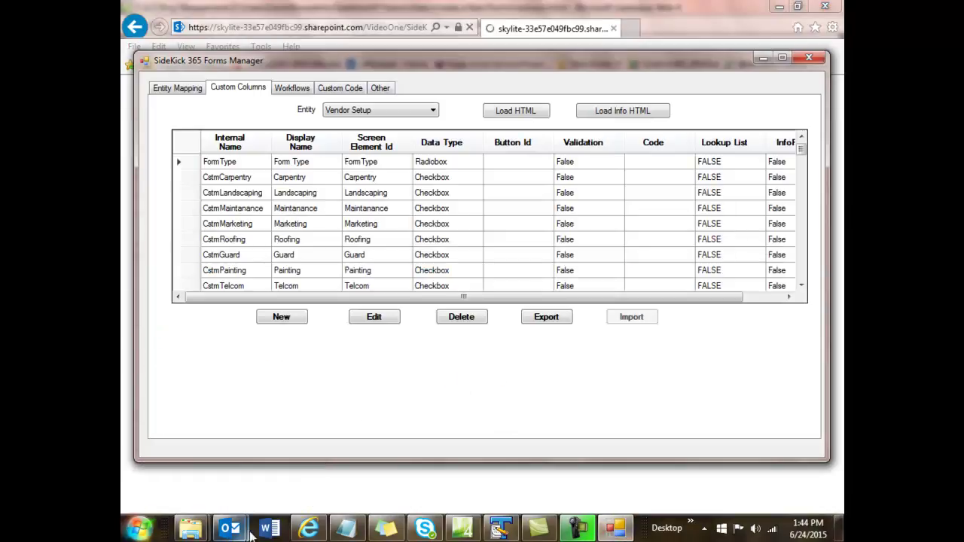
{"action": "left_click", "coordinate": [191, 530]}
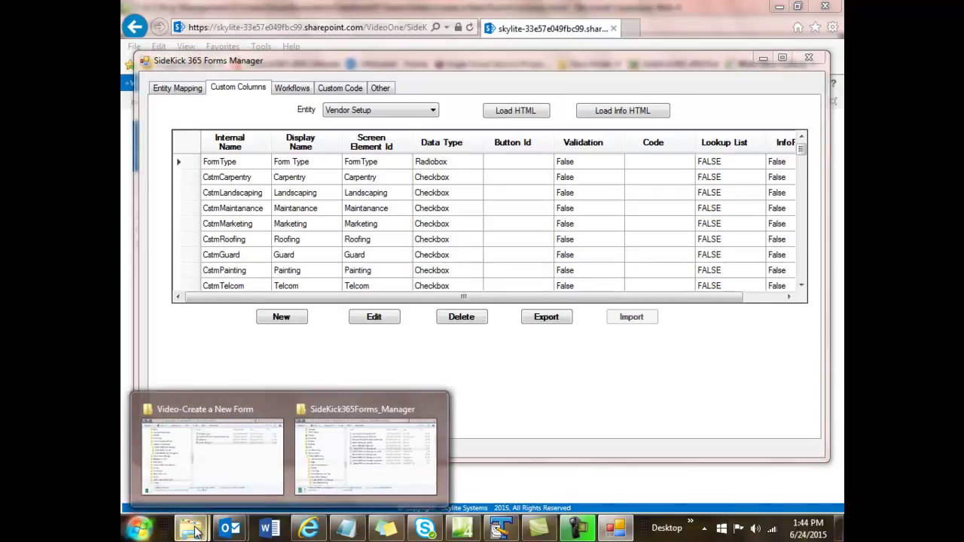
{"action": "left_click", "coordinate": [235, 483]}
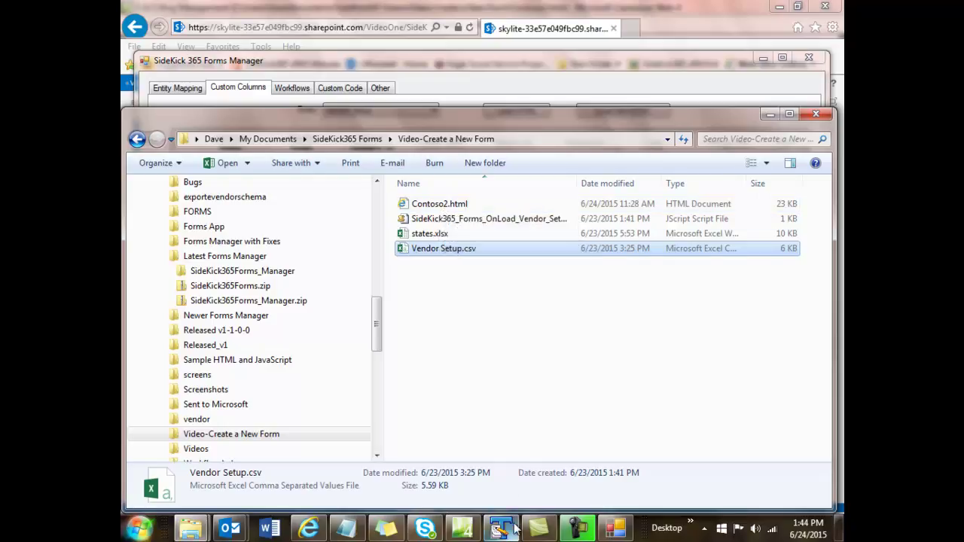
- Switch to Contoso2.html in Expression Web and examine the code of the Vendor and Remit Address street address inputs
{"action": "left_click", "coordinate": [464, 529]}
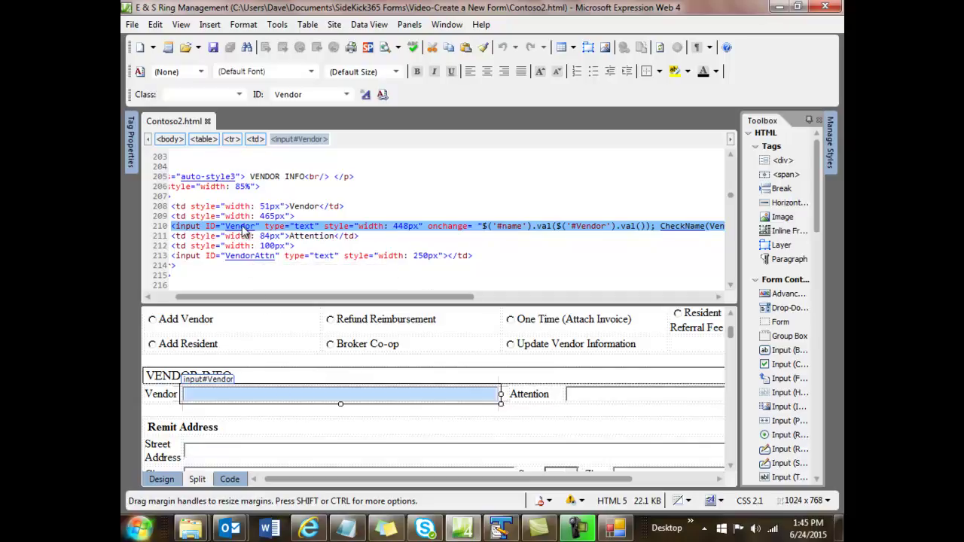
{"action": "scroll", "coordinate": [243, 225], "scroll_direction": "down", "scroll_amount": 3}
{"action": "scroll", "coordinate": [243, 226], "scroll_direction": "down", "scroll_amount": 2}
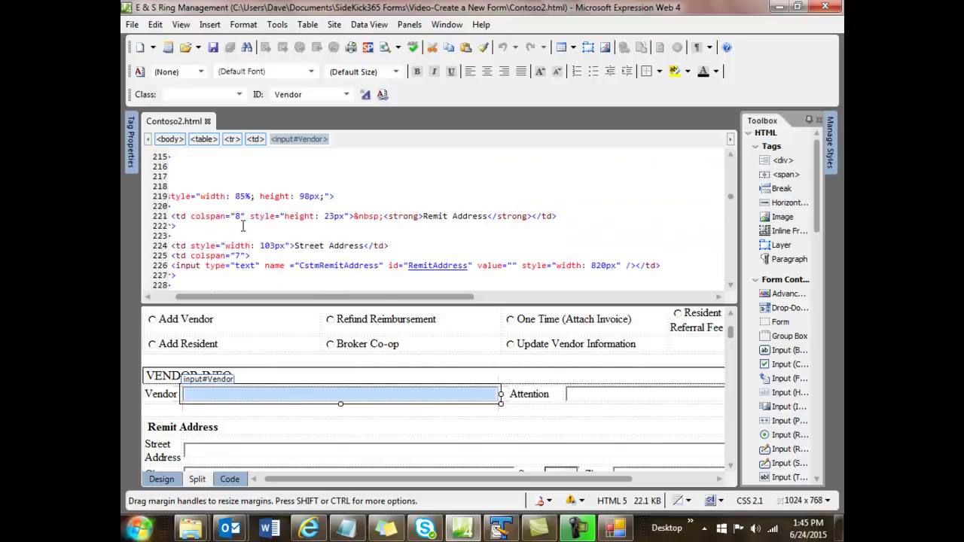
{"action": "left_click", "coordinate": [224, 455]}
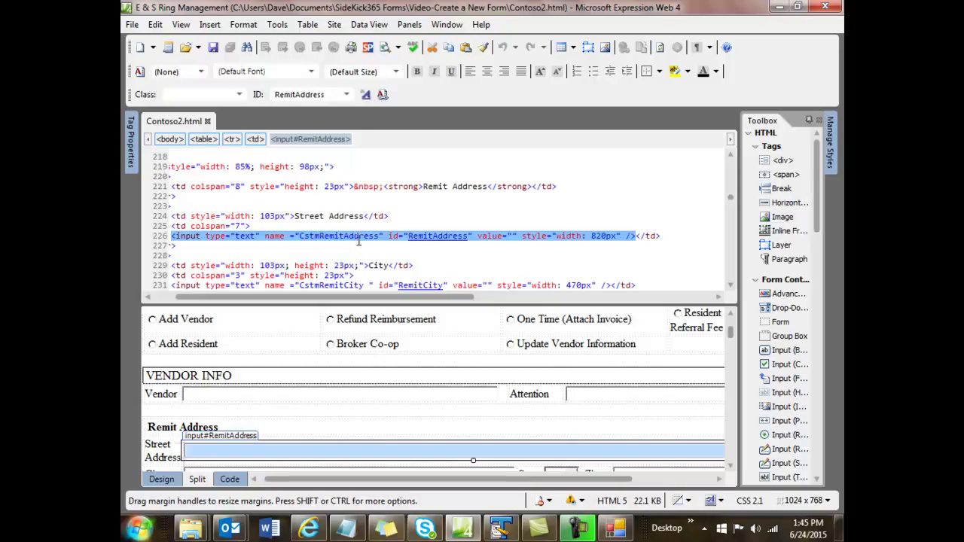
- Switch to the SideKick 365 Forms Manager and look through the Vendor Setup custom columns and their screen element IDs
{"action": "mouse_move", "coordinate": [611, 533]}
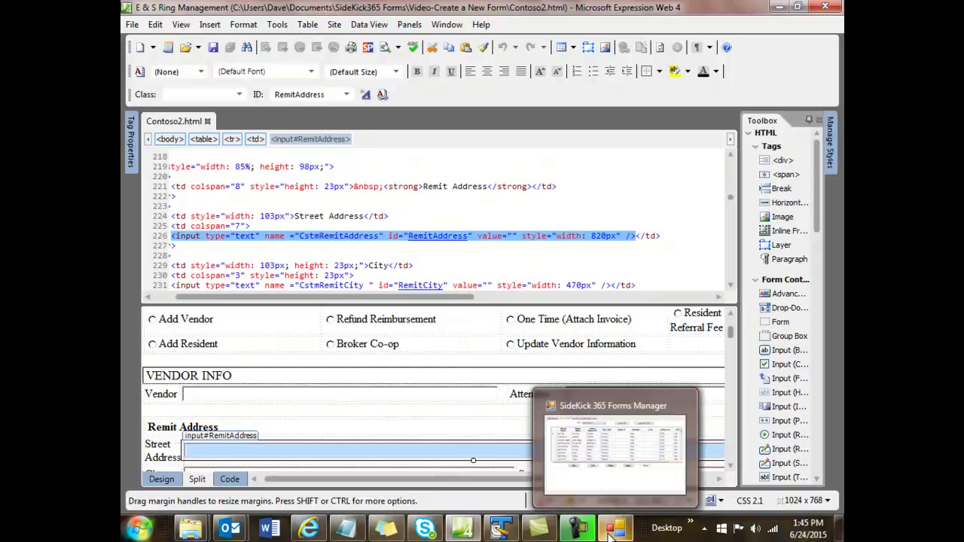
{"action": "left_click", "coordinate": [609, 481]}
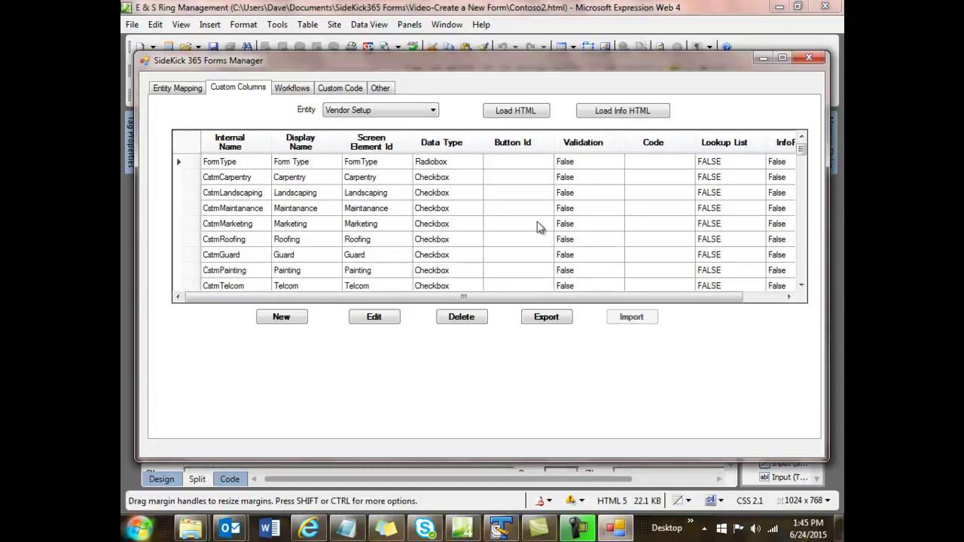
{"action": "left_click", "coordinate": [801, 287]}
{"action": "scroll", "coordinate": [801, 286], "scroll_direction": "down", "scroll_amount": 4}
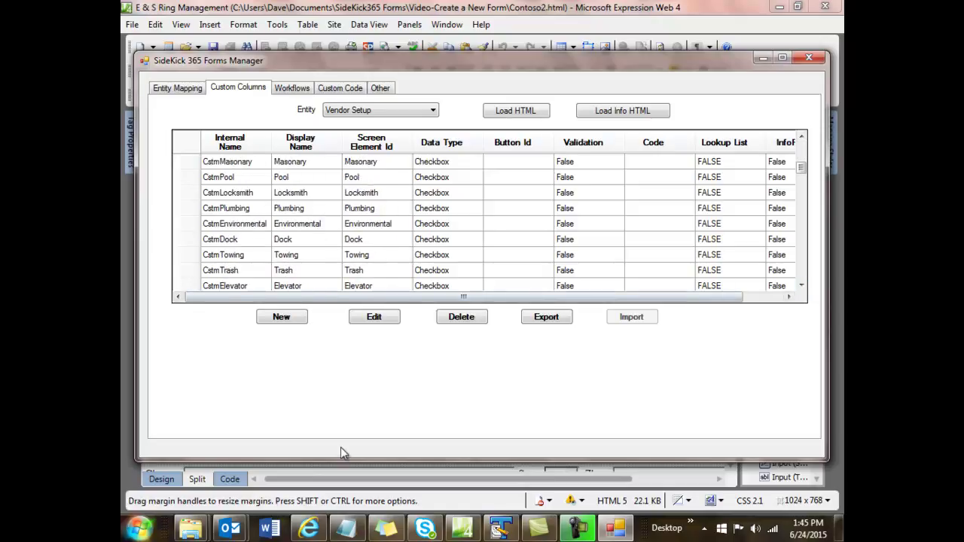
{"action": "mouse_move", "coordinate": [541, 537]}
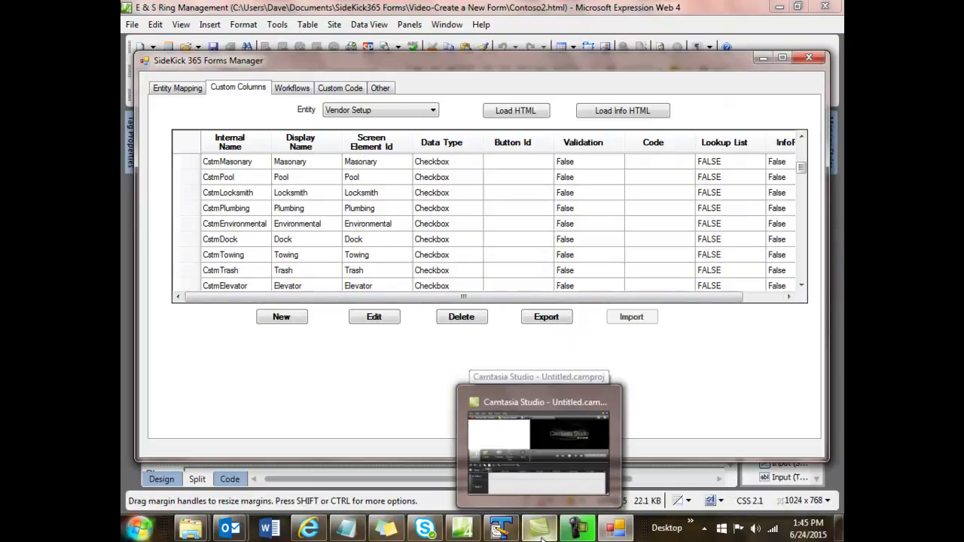
{"action": "mouse_move", "coordinate": [582, 536]}
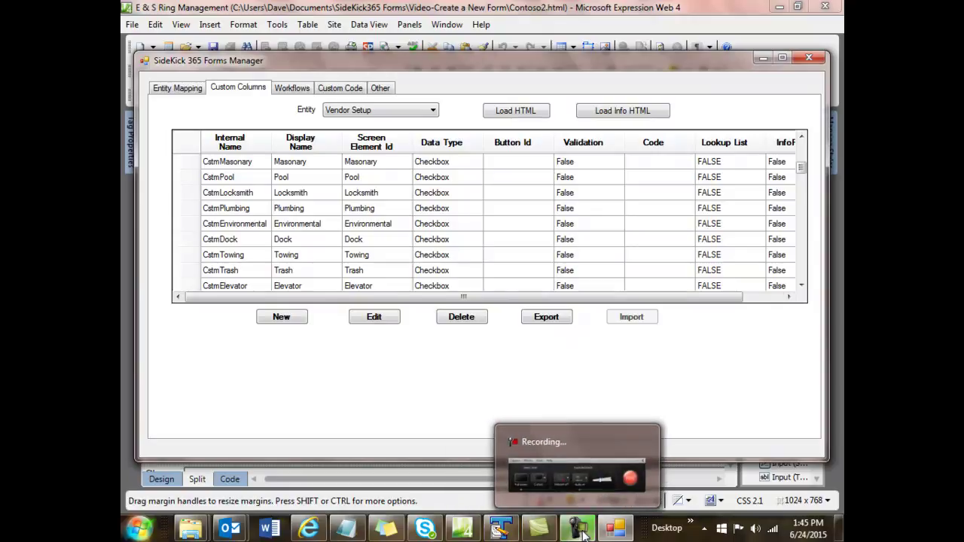
- Load Contoso2.html as the HTML form for the Vendor Setup entity in the SideKick 365 Forms Manager
{"action": "left_click", "coordinate": [616, 528]}
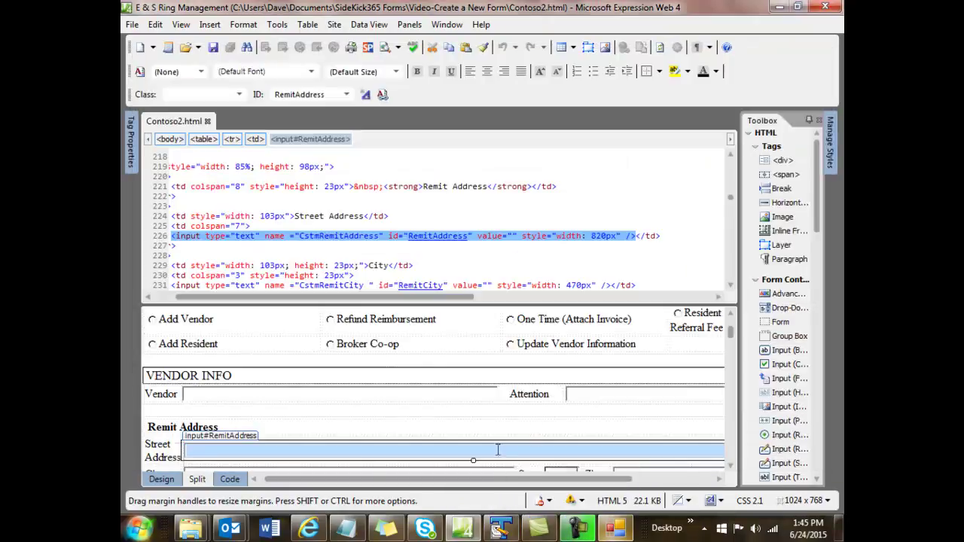
{"action": "left_click", "coordinate": [616, 528]}
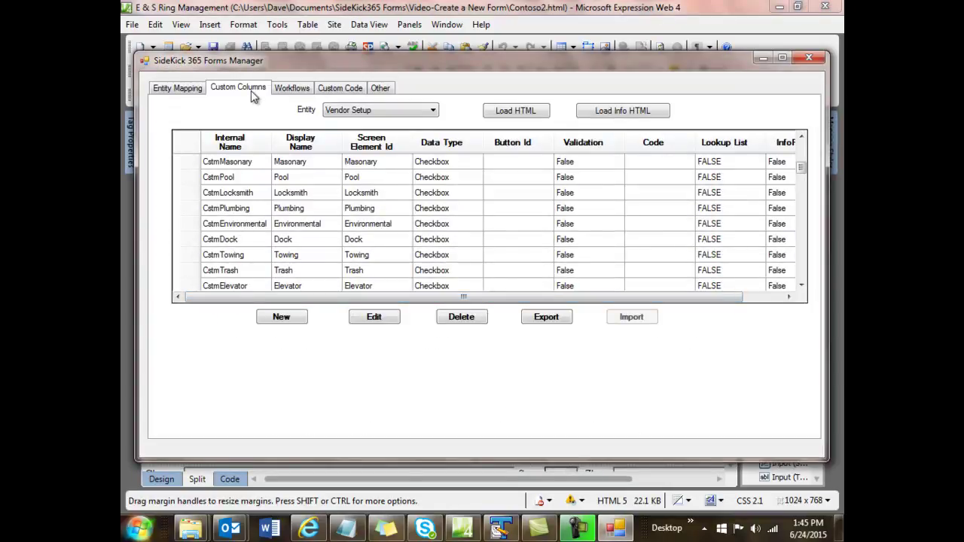
{"action": "left_click", "coordinate": [513, 111]}
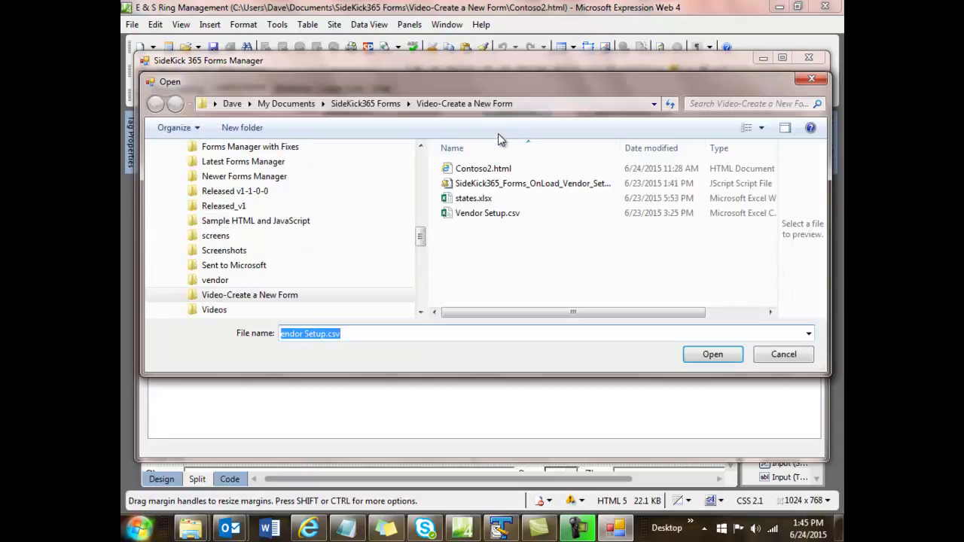
{"action": "left_click", "coordinate": [484, 171]}
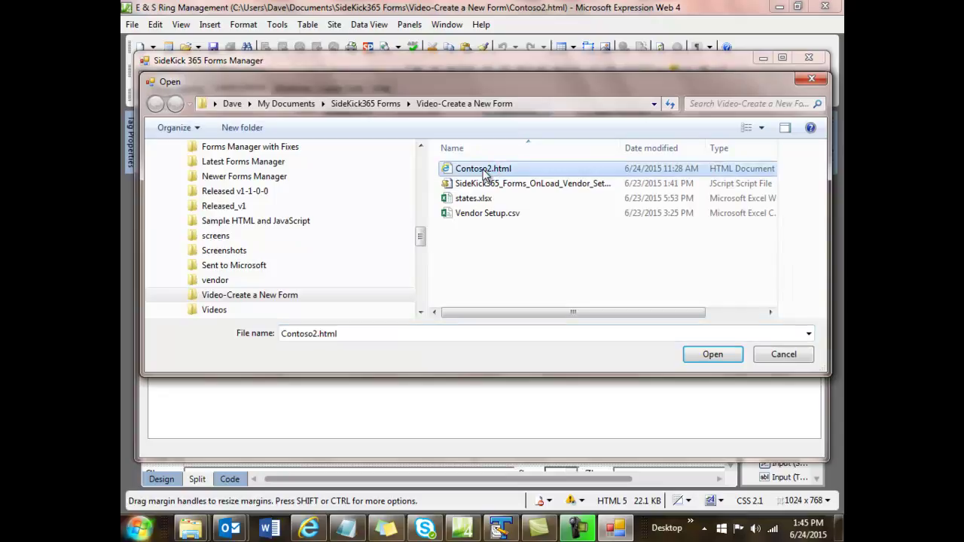
{"action": "left_click", "coordinate": [723, 357]}
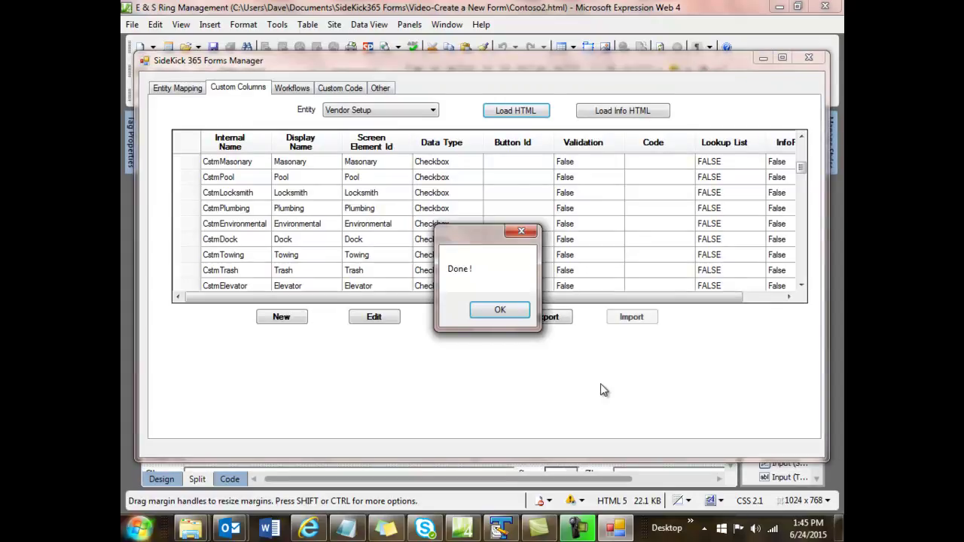
{"action": "left_click", "coordinate": [513, 314]}
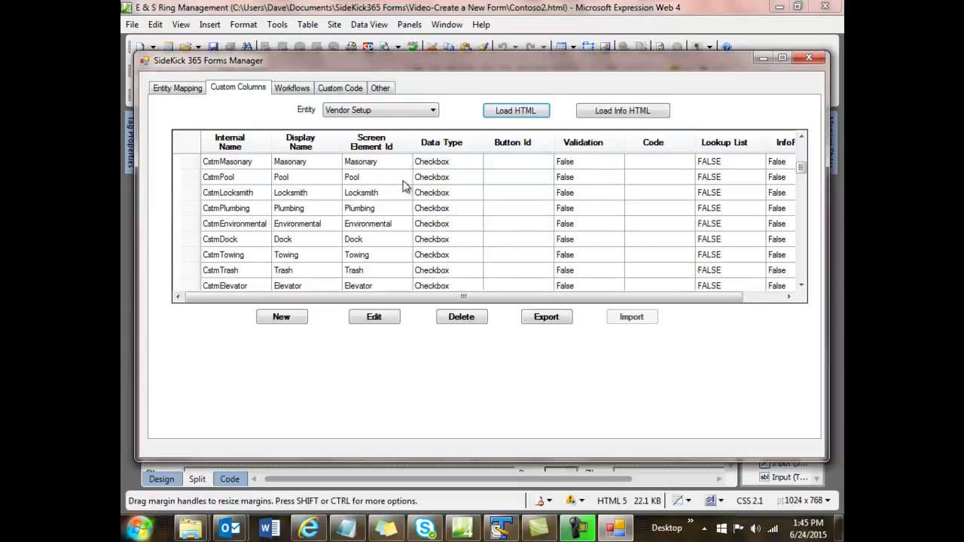
- Upload SideKick365_Forms_OnLoad_Vendor_Setup__Sample.js as the custom code for the Vendor Setup entity's Load event
{"action": "left_click", "coordinate": [348, 92]}
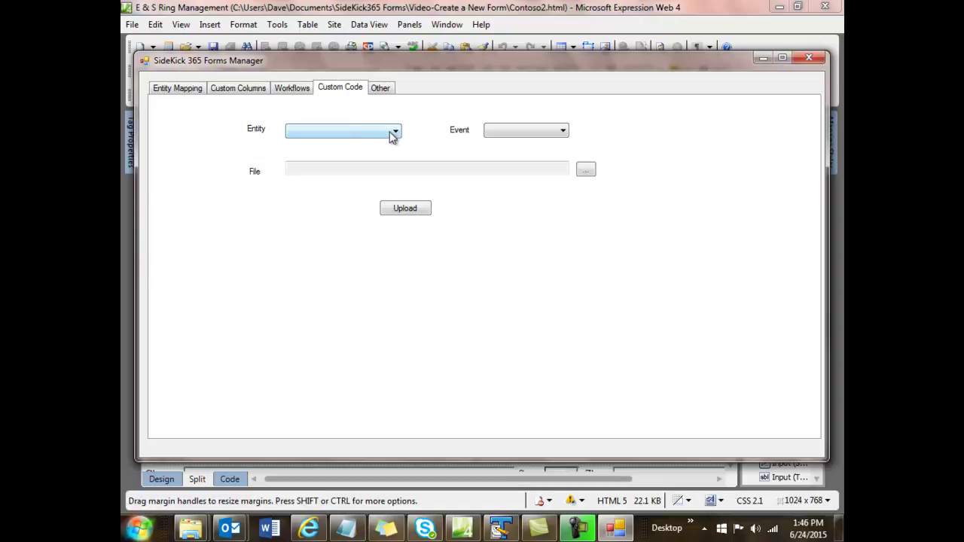
{"action": "left_click", "coordinate": [395, 132]}
{"action": "left_click", "coordinate": [364, 147]}
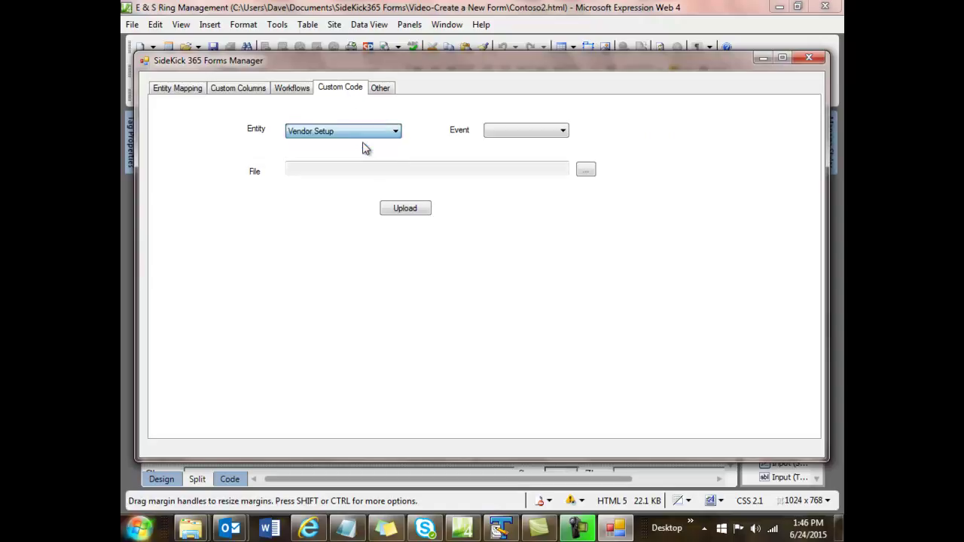
{"action": "left_click", "coordinate": [564, 131]}
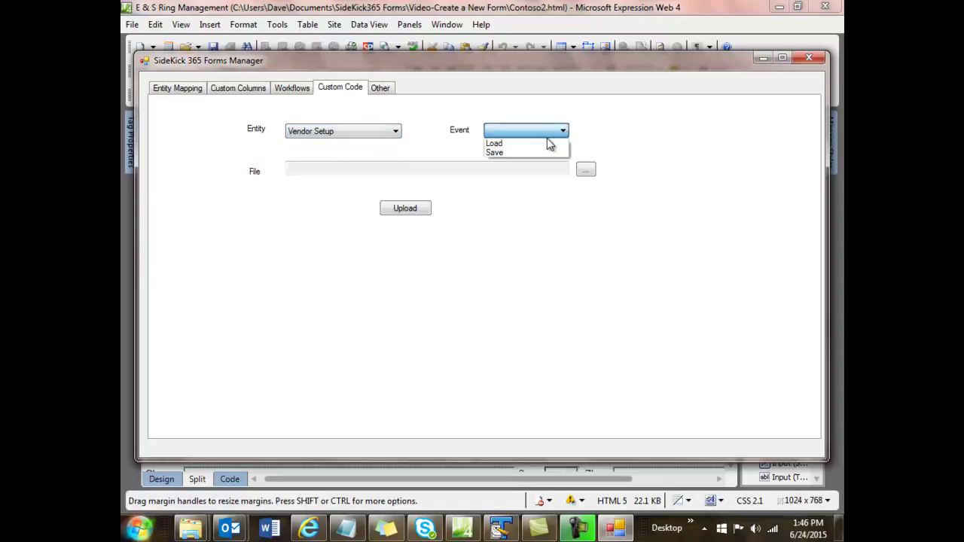
{"action": "left_click", "coordinate": [546, 145]}
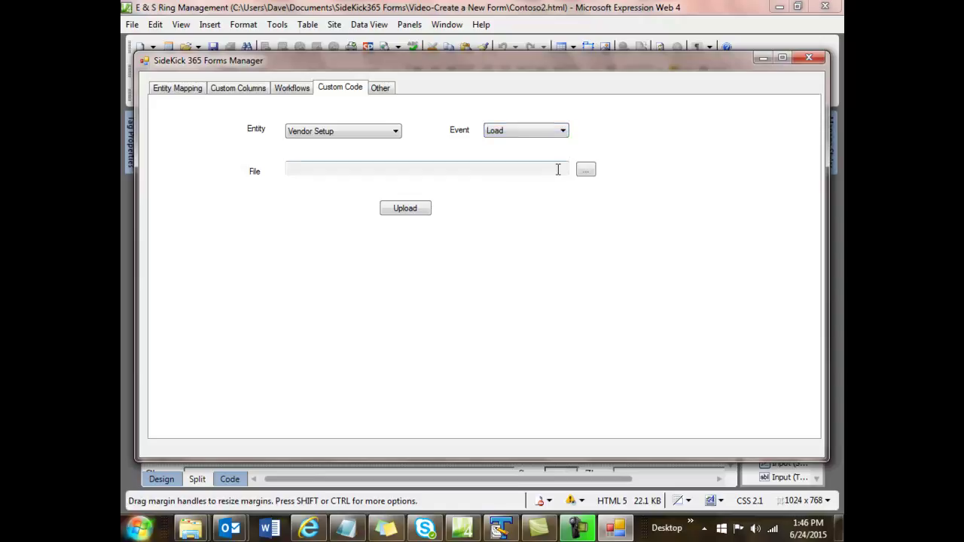
{"action": "left_click", "coordinate": [587, 173]}
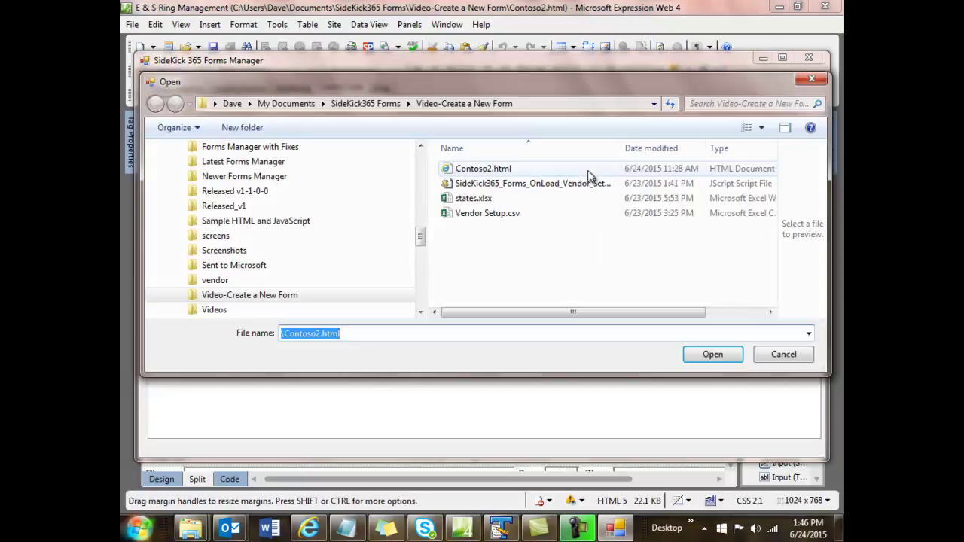
{"action": "left_click", "coordinate": [486, 185]}
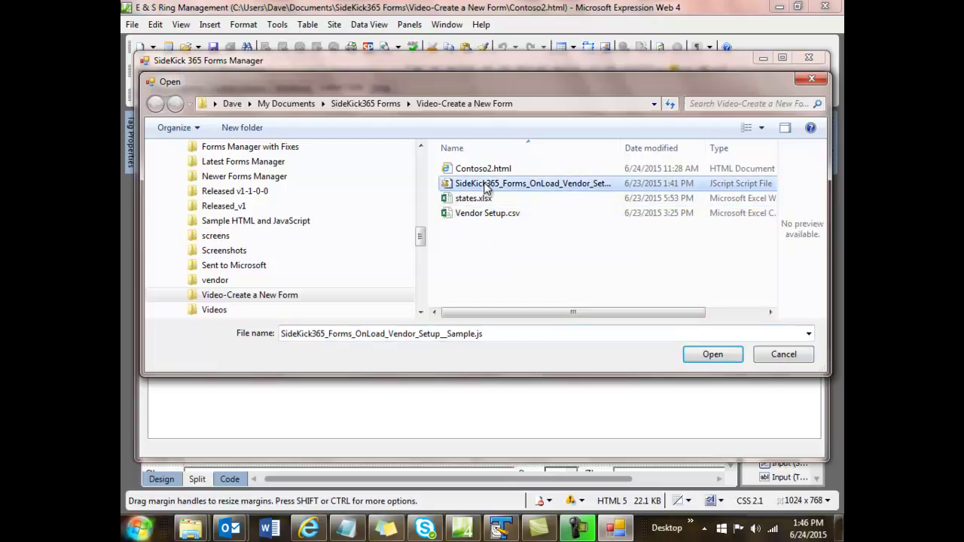
{"action": "left_click", "coordinate": [700, 352]}
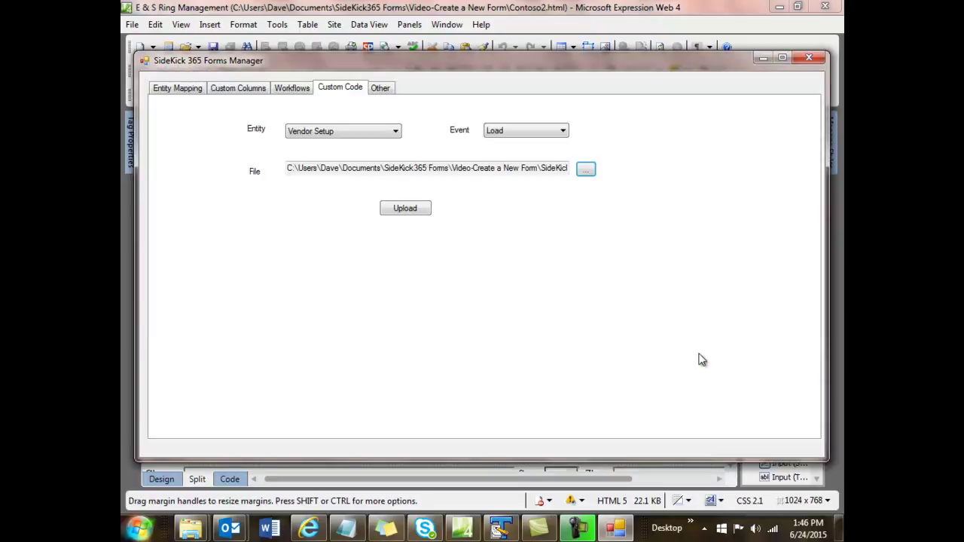
{"action": "left_click", "coordinate": [397, 210]}
{"action": "left_click", "coordinate": [398, 211]}
{"action": "left_click", "coordinate": [503, 312]}
- Switch to TextPad and examine the OnLoad script's code for the new, edit and display modes
{"action": "left_click", "coordinate": [500, 530]}
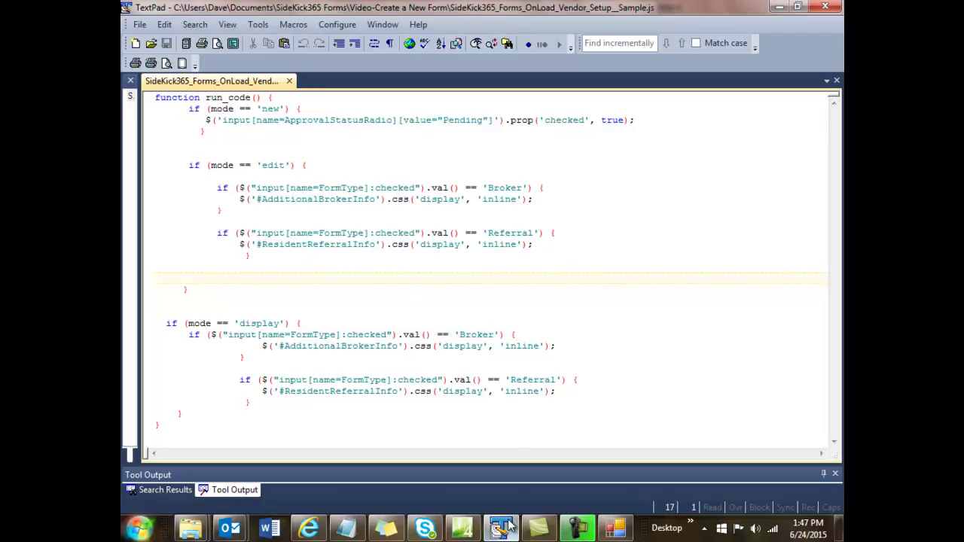
{"action": "mouse_move", "coordinate": [509, 525]}
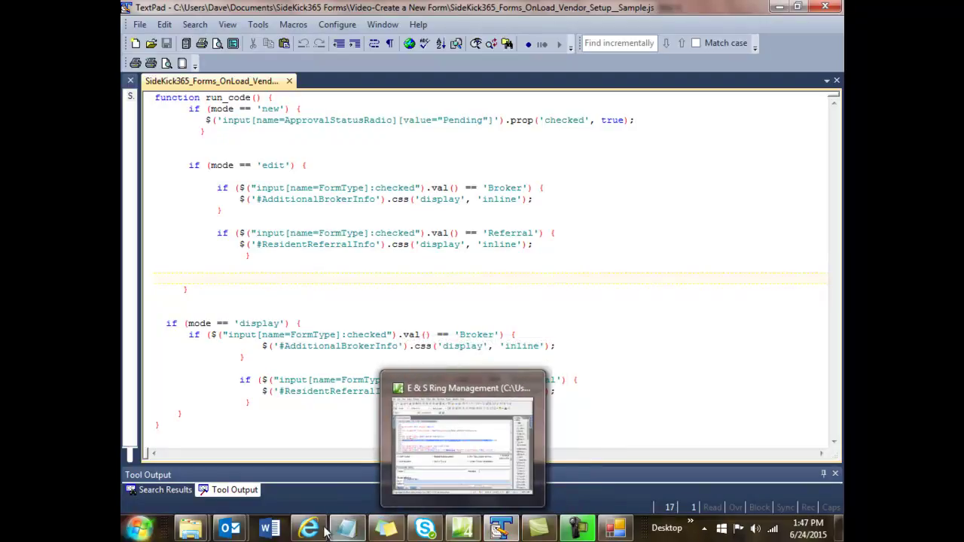
- Switch to the SideKick 365 Forms site in Internet Explorer and create a new Vendor Setup form
{"action": "mouse_move", "coordinate": [313, 526]}
{"action": "left_click", "coordinate": [305, 492]}
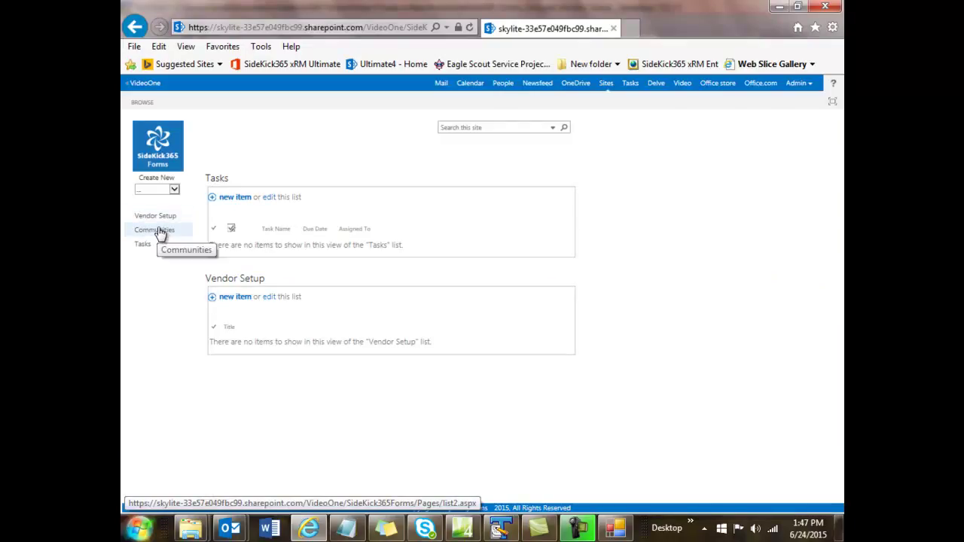
{"action": "left_click", "coordinate": [173, 189]}
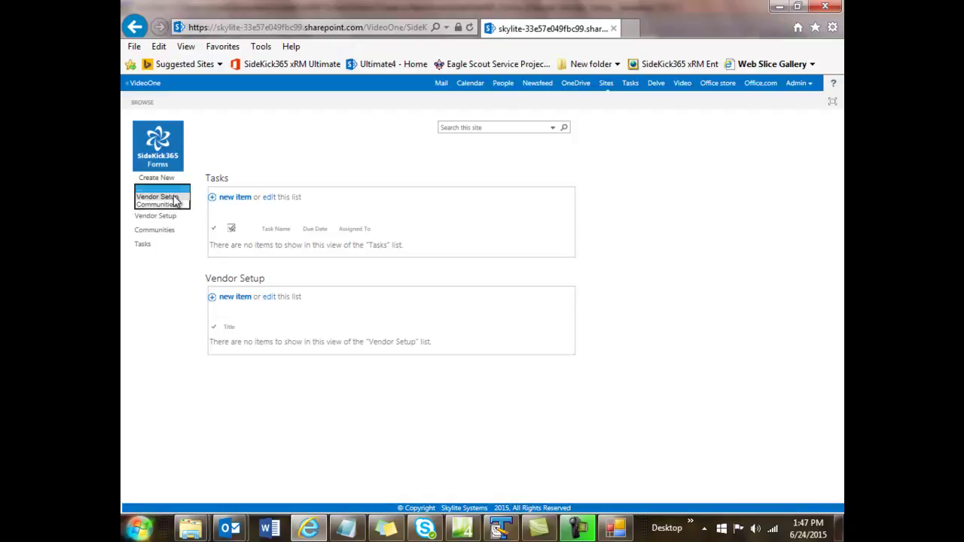
{"action": "left_click", "coordinate": [174, 197]}
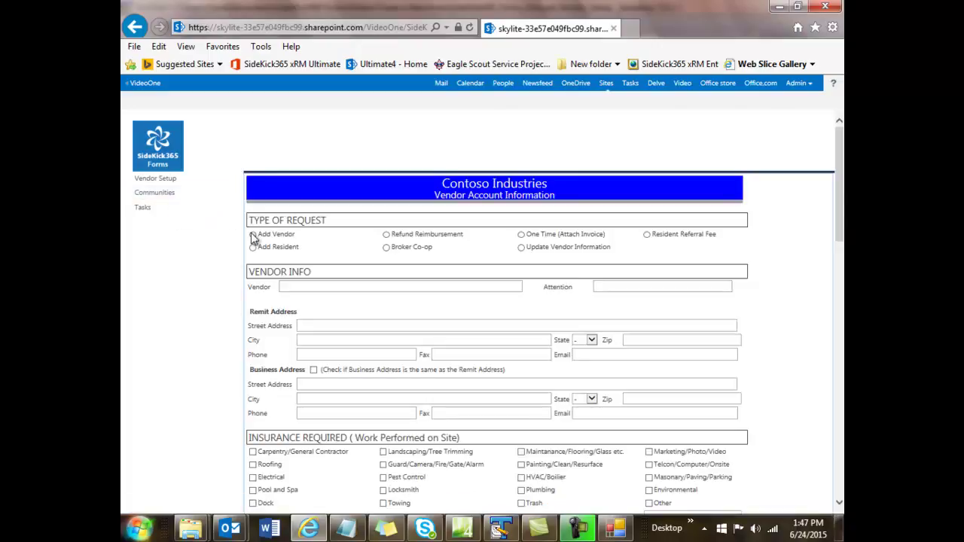
- Try the Broker Co-op and One Time request types, settle on Resident Referral Fee, and check Voucher and Signed Resident Referral Form
{"action": "left_click", "coordinate": [386, 249]}
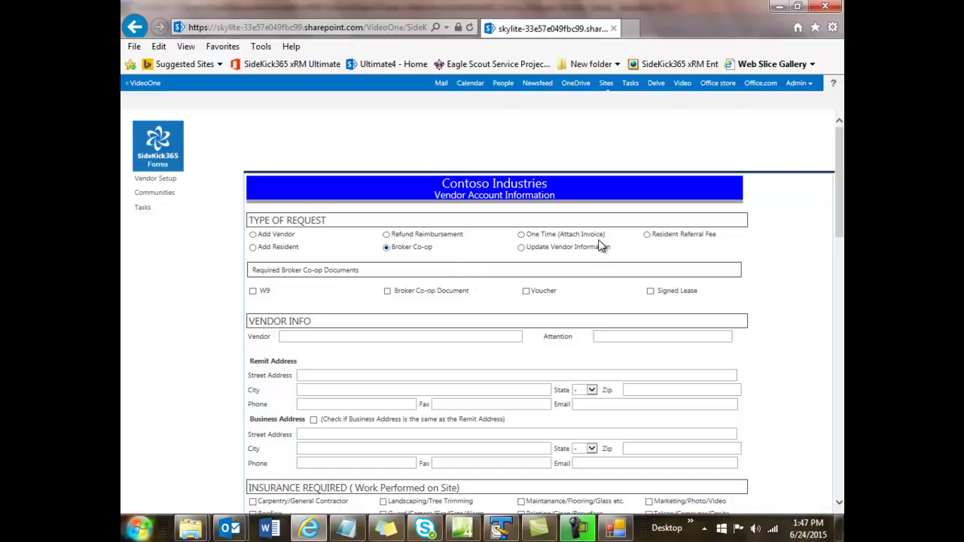
{"action": "left_click", "coordinate": [522, 235]}
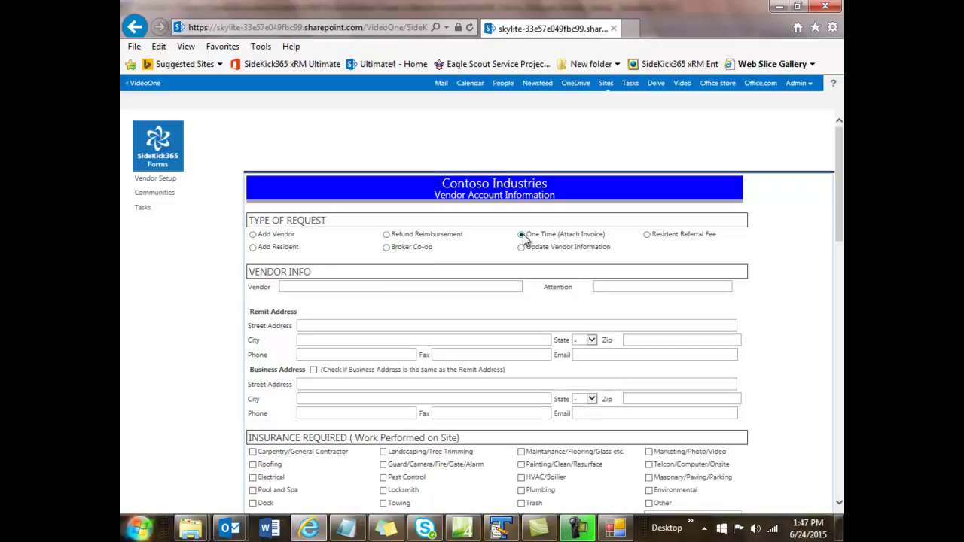
{"action": "left_click", "coordinate": [648, 236]}
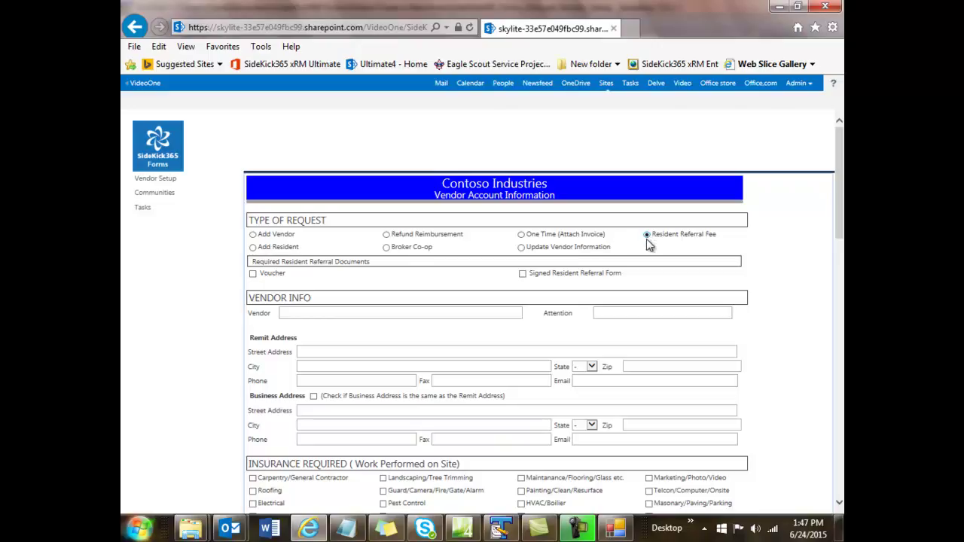
{"action": "left_click", "coordinate": [253, 273]}
- Enter the vendor's name and the attention contact's name in the Vendor Info section
{"action": "scroll", "coordinate": [511, 300], "scroll_direction": "down", "scroll_amount": 1}
{"action": "left_click", "coordinate": [286, 253]}
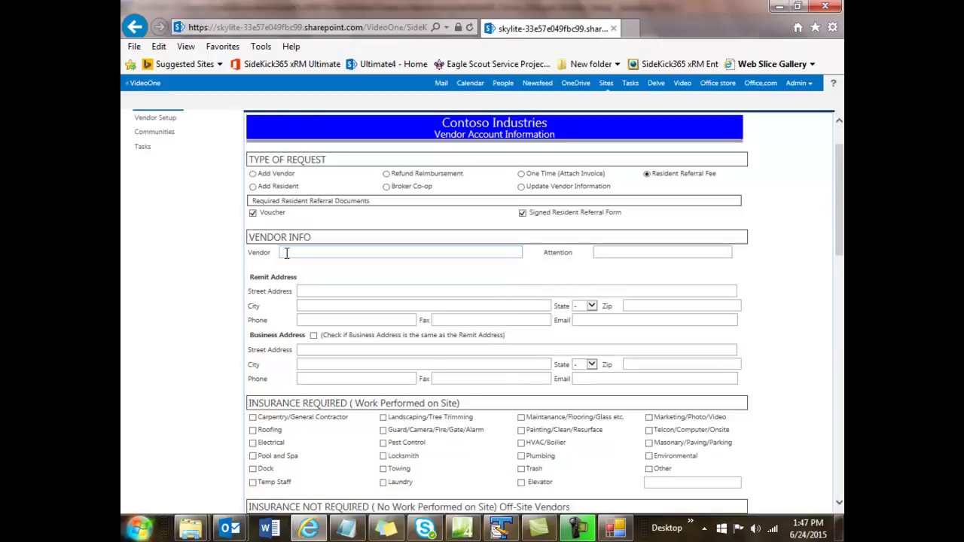
{"action": "type", "text": "Dave"}
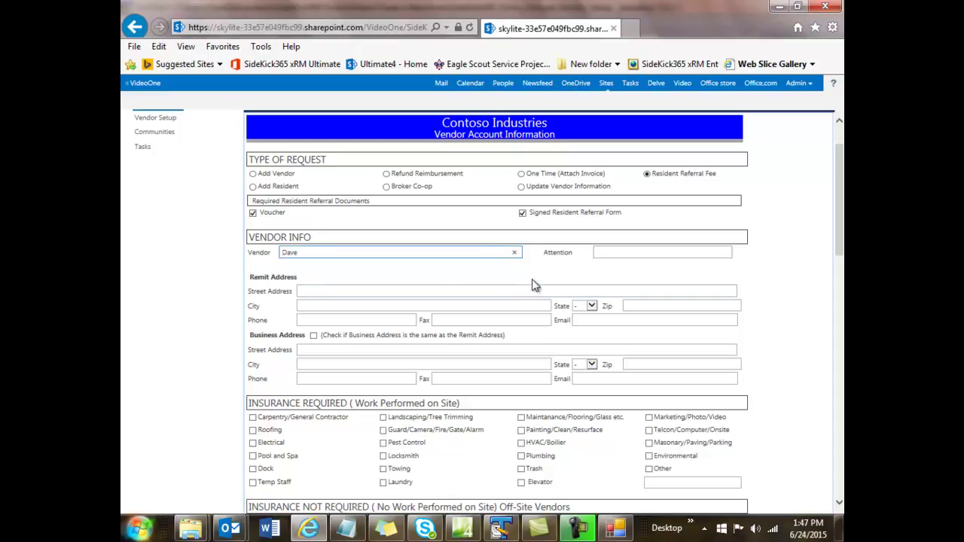
{"action": "left_click", "coordinate": [597, 252]}
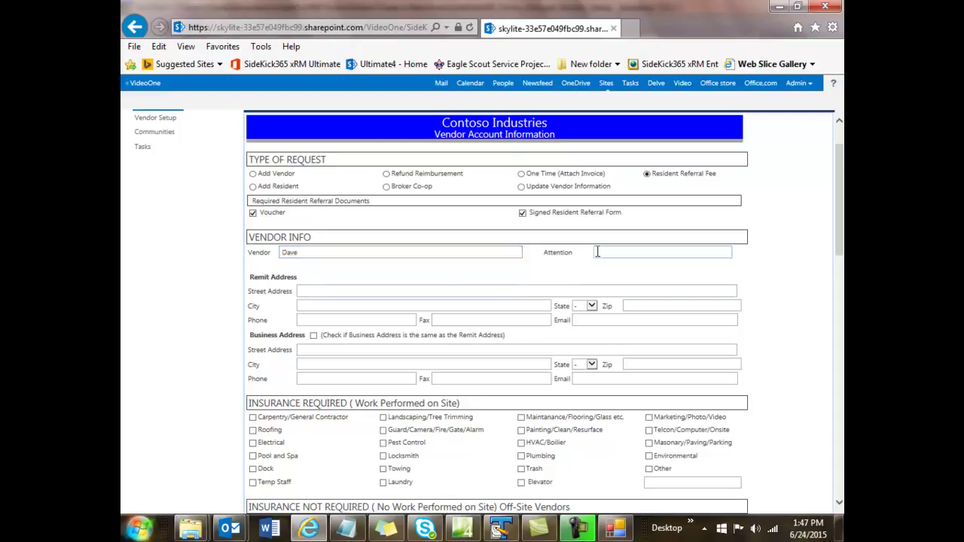
{"action": "type", "text": "Dave"}
- Fill in the Remit Address street, city and zip with CA as the state, and mark the Business Address as the same
{"action": "left_click", "coordinate": [352, 290]}
{"action": "type", "text": "123 test drive way"}
{"action": "left_click", "coordinate": [354, 306]}
{"action": "left_click", "coordinate": [591, 306]}
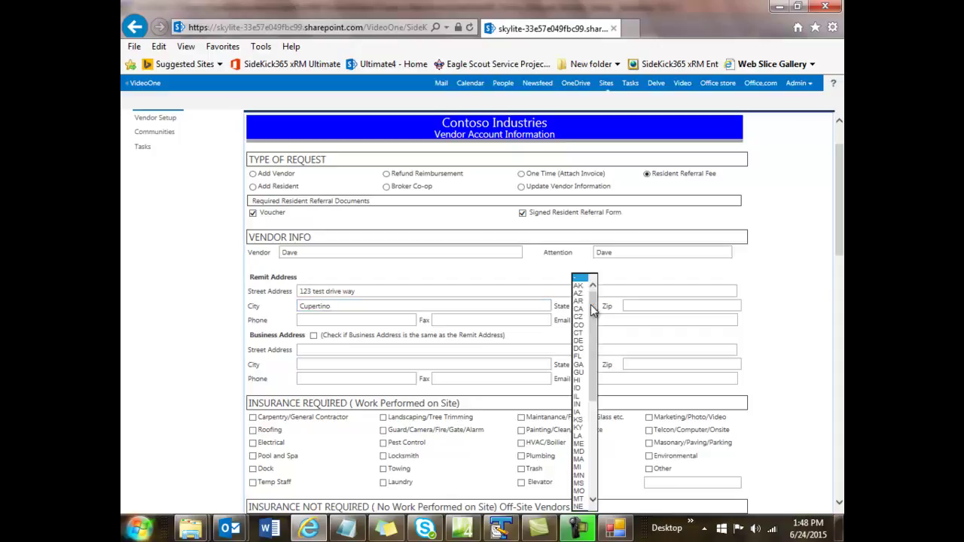
{"action": "left_click", "coordinate": [579, 309]}
{"action": "left_click", "coordinate": [658, 305]}
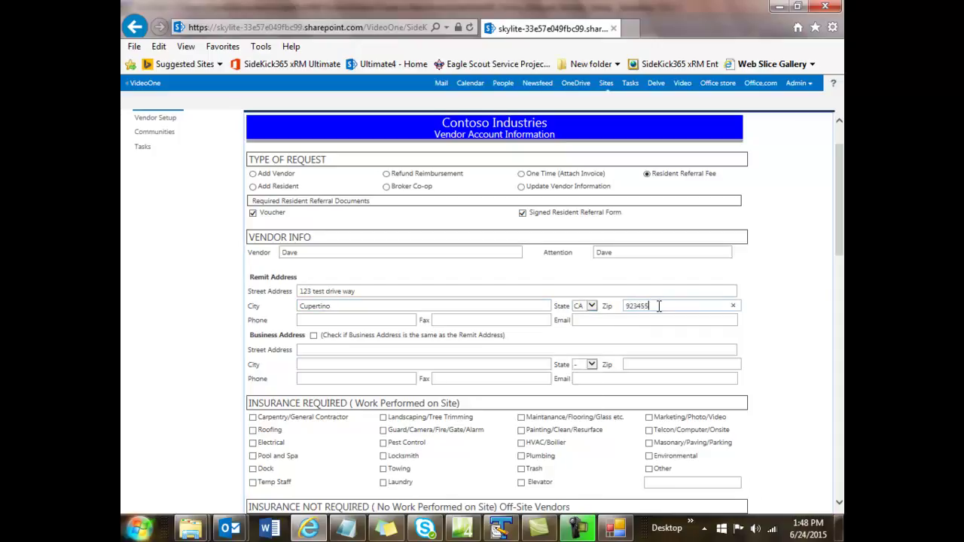
{"action": "left_click", "coordinate": [314, 337]}
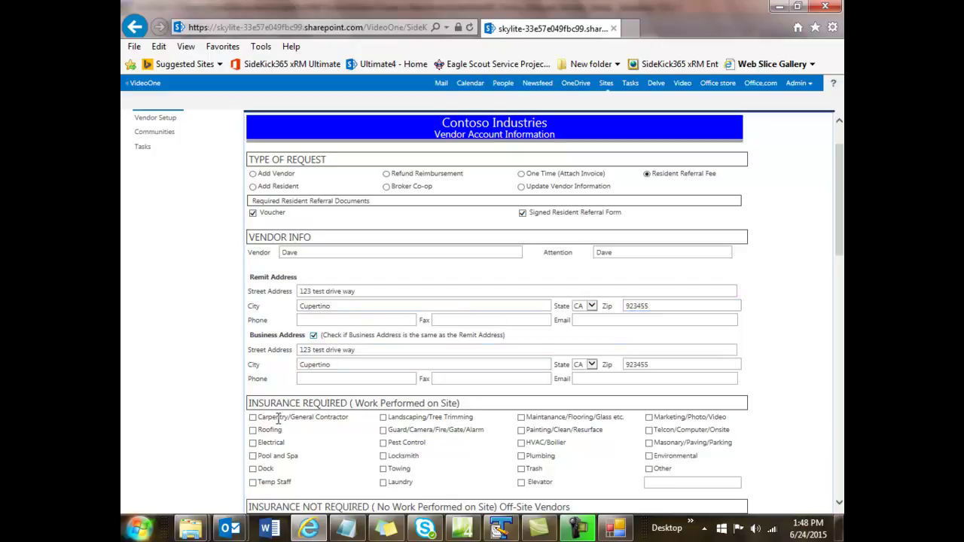
- Check Roofing and Towing under Insurance Required, and Marketing/Advertising/Collateral and Furniture and Rental under Insurance Not Required
{"action": "left_click", "coordinate": [253, 431]}
{"action": "scroll", "coordinate": [383, 473], "scroll_direction": "down", "scroll_amount": 3}
{"action": "left_click", "coordinate": [253, 425]}
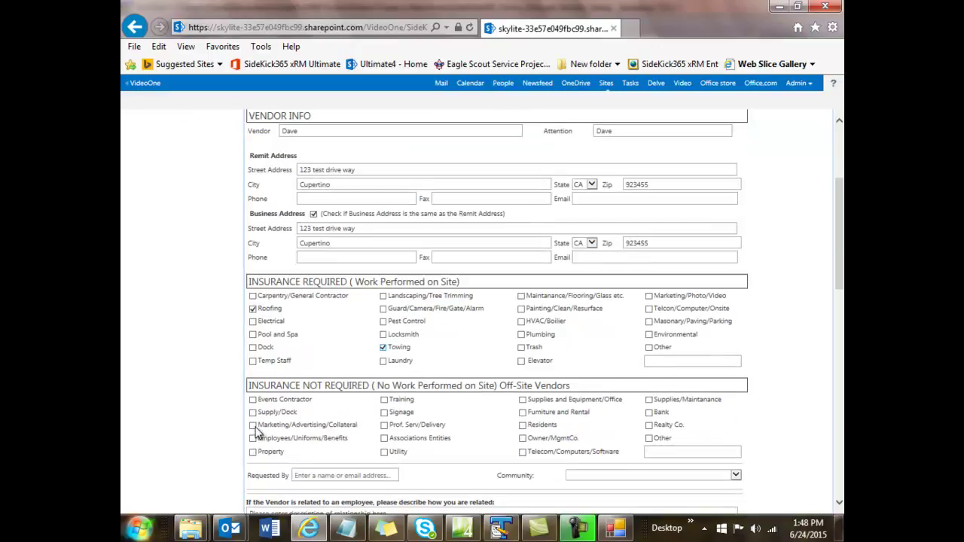
{"action": "left_click", "coordinate": [523, 412]}
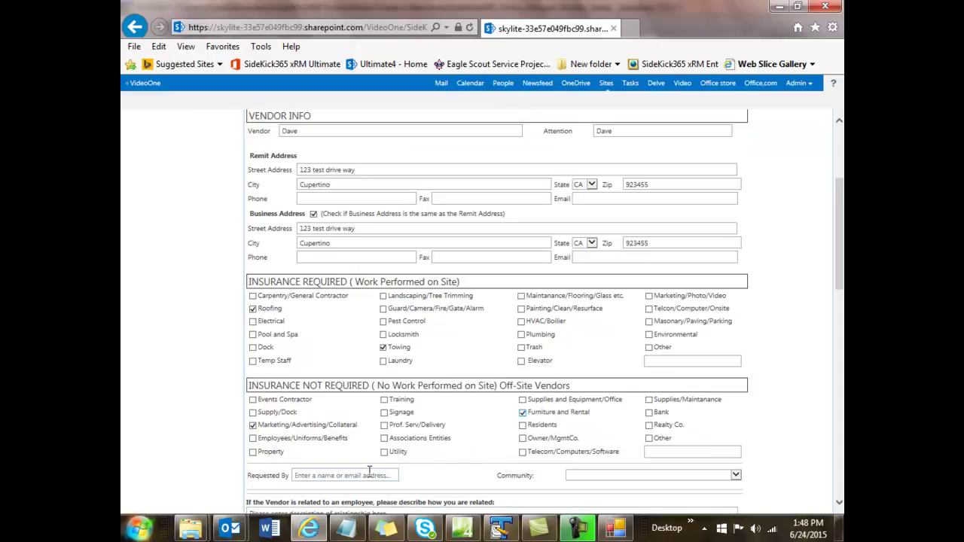
- Fill Requested By with the requester's matching directory entry and set the Community to North
{"action": "left_click", "coordinate": [366, 474]}
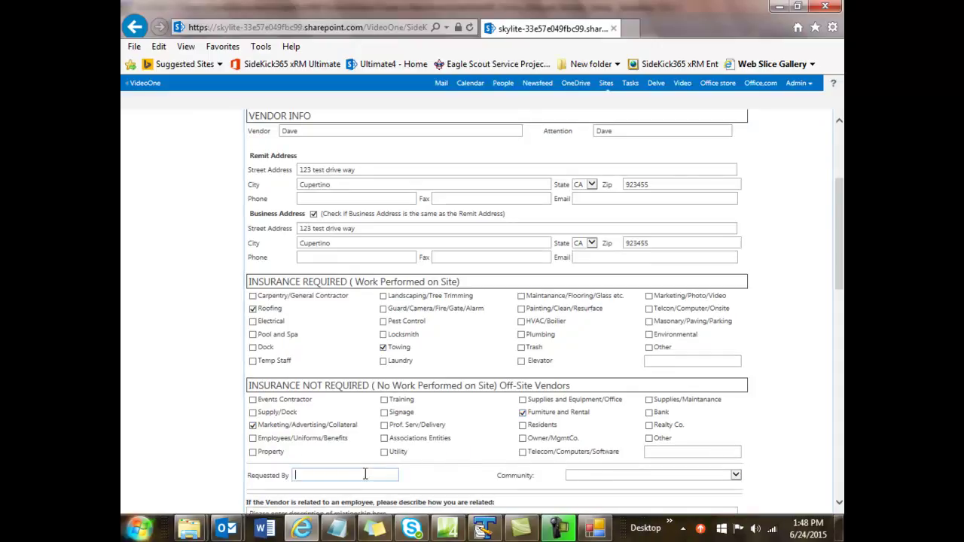
{"action": "type", "text": "alan"}
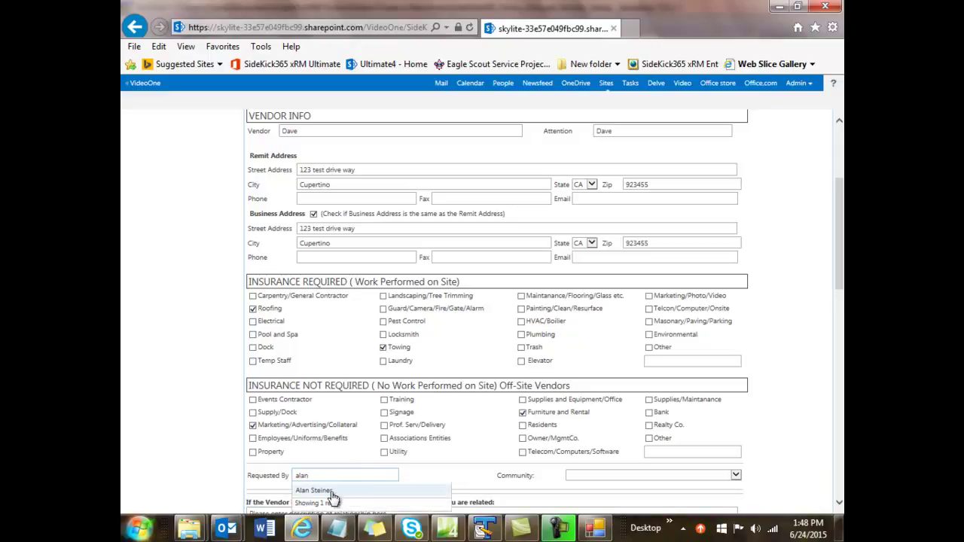
{"action": "left_click", "coordinate": [332, 496]}
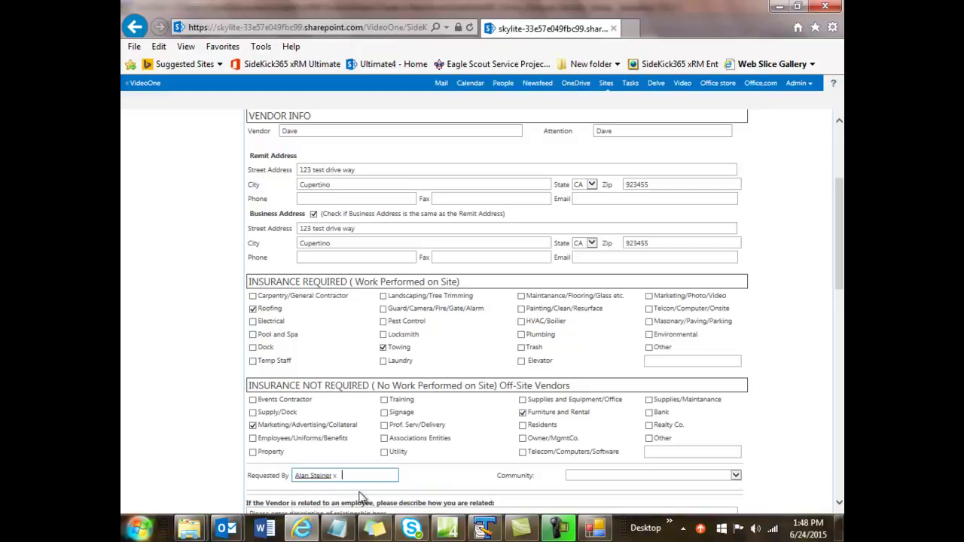
{"action": "left_click", "coordinate": [735, 477]}
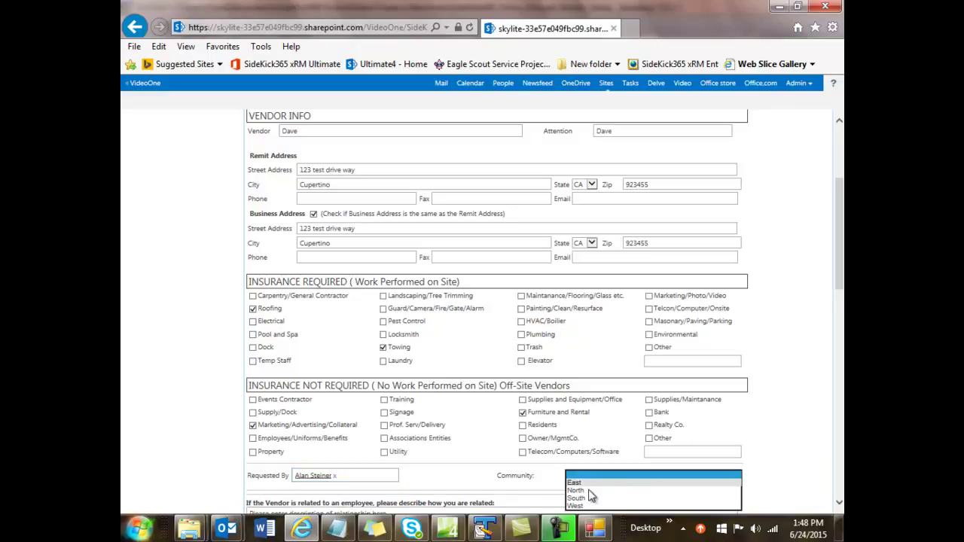
{"action": "key", "text": "Escape"}
{"action": "key", "text": "n"}
- Go through the remaining sections of the vendor form to its end and save the new entry
{"action": "left_click", "coordinate": [839, 505]}
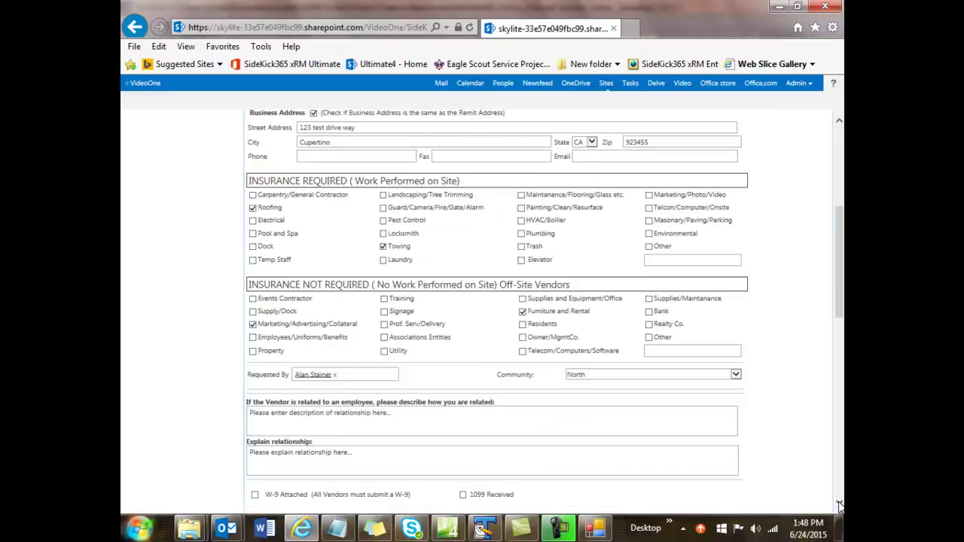
{"action": "left_click", "coordinate": [839, 504]}
{"action": "left_click", "coordinate": [838, 505]}
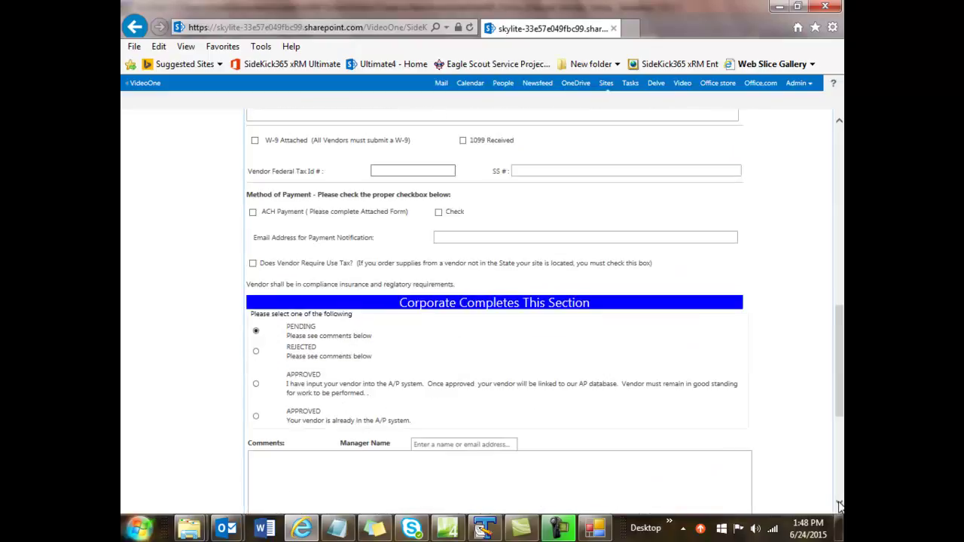
{"action": "left_click", "coordinate": [838, 505]}
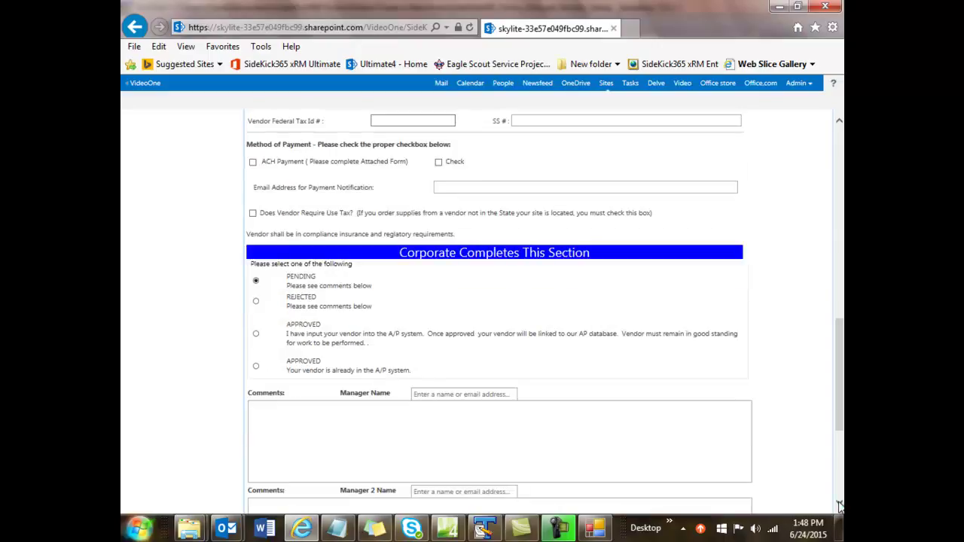
{"action": "left_click", "coordinate": [838, 505]}
{"action": "left_click", "coordinate": [839, 504]}
{"action": "left_click", "coordinate": [839, 504]}
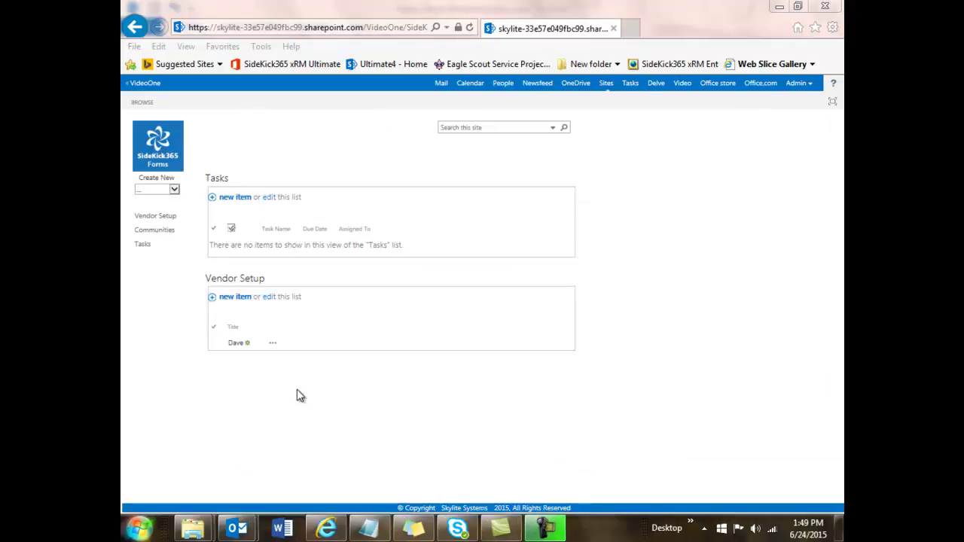
- Open the saved vendor entry from the Vendor Setup list to view its overview
{"action": "left_click", "coordinate": [238, 345]}
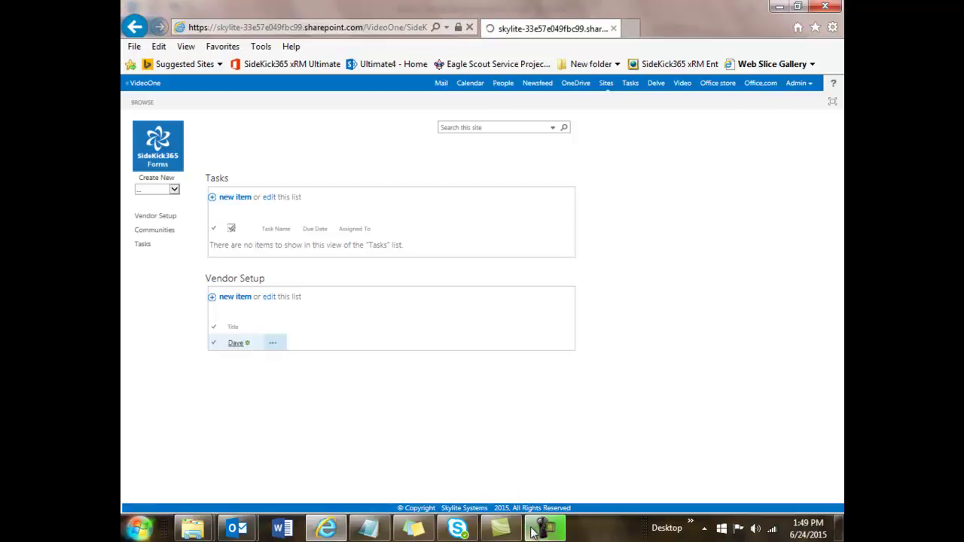
{"action": "mouse_move", "coordinate": [532, 532]}
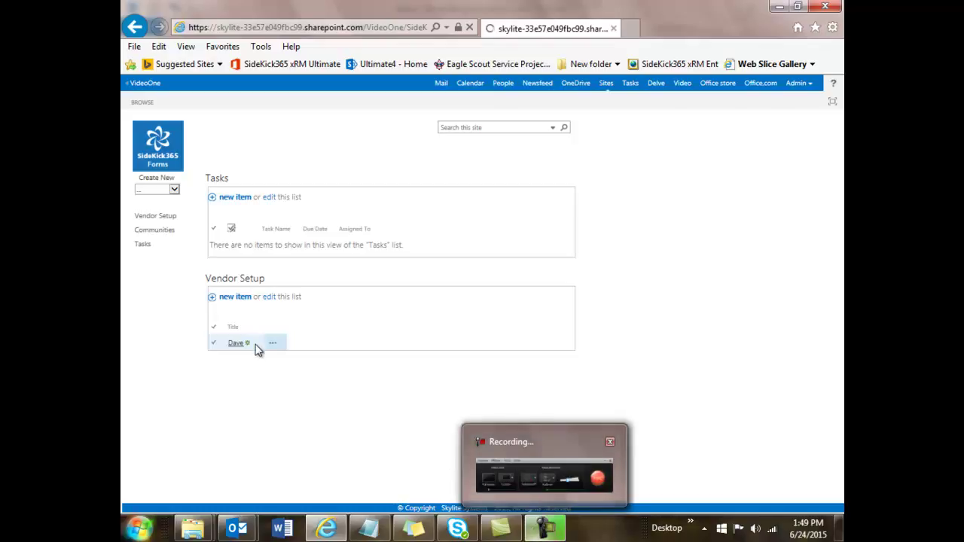
{"action": "left_click", "coordinate": [237, 344]}
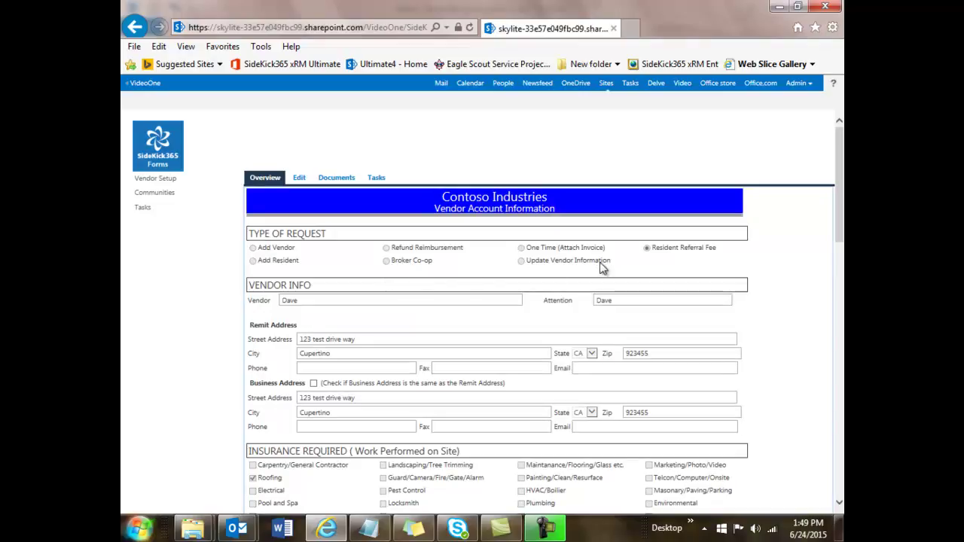
- Edit the vendor entry: set the request type to Broker Co-op, check W9 and Broker Co-op Document as required documents, and save it
{"action": "left_click", "coordinate": [300, 180]}
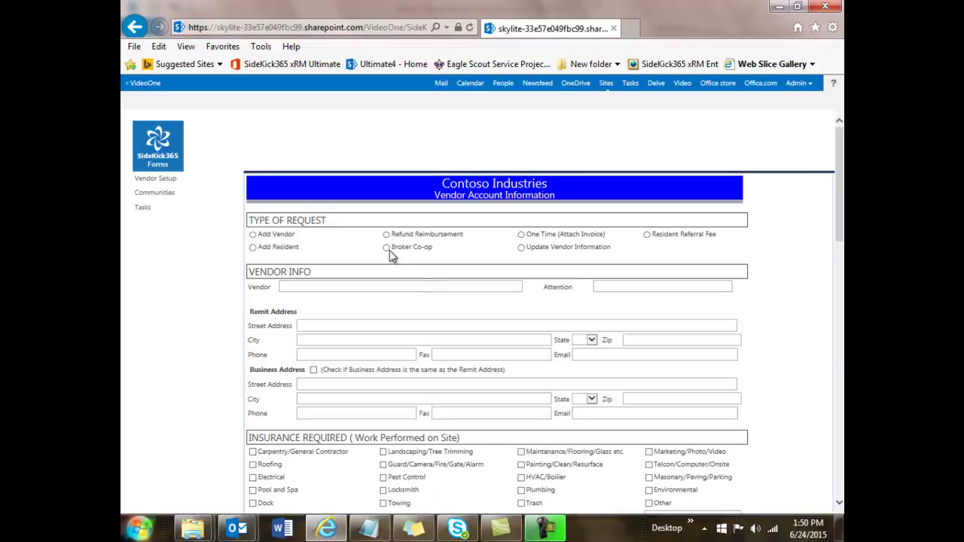
{"action": "left_click", "coordinate": [386, 247]}
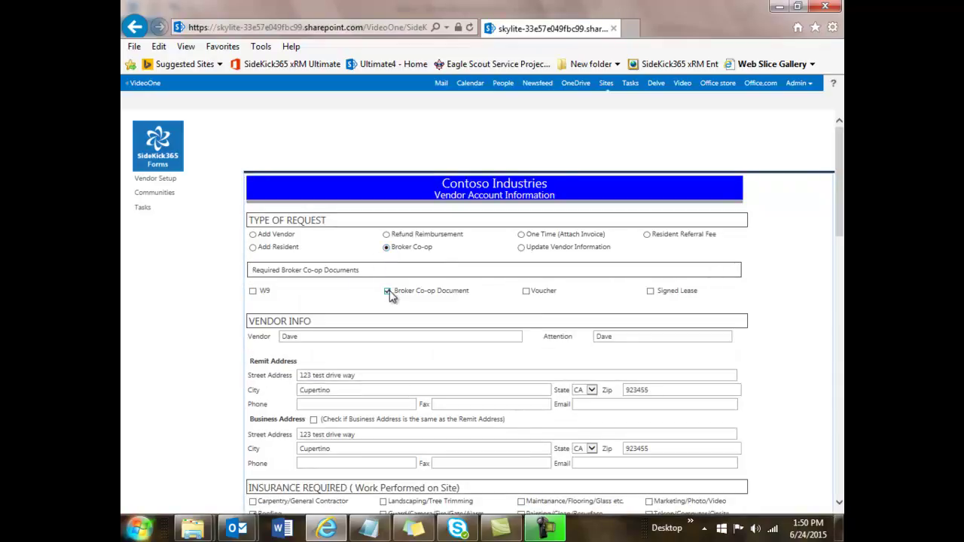
{"action": "left_click", "coordinate": [253, 291]}
{"action": "scroll", "coordinate": [302, 310], "scroll_direction": "down", "scroll_amount": 10}
{"action": "left_click", "coordinate": [256, 328]}
{"action": "scroll", "coordinate": [275, 326], "scroll_direction": "down", "scroll_amount": 3}
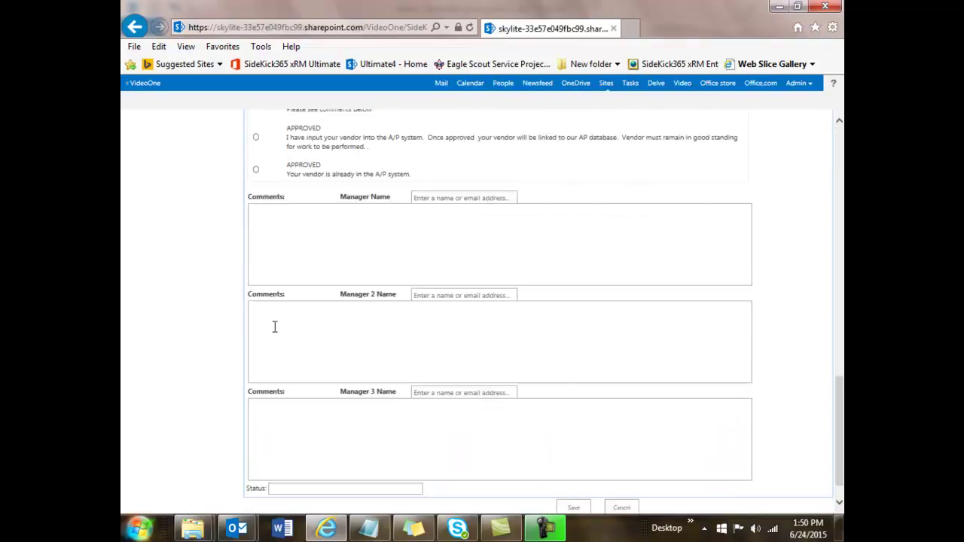
{"action": "left_click", "coordinate": [570, 472]}
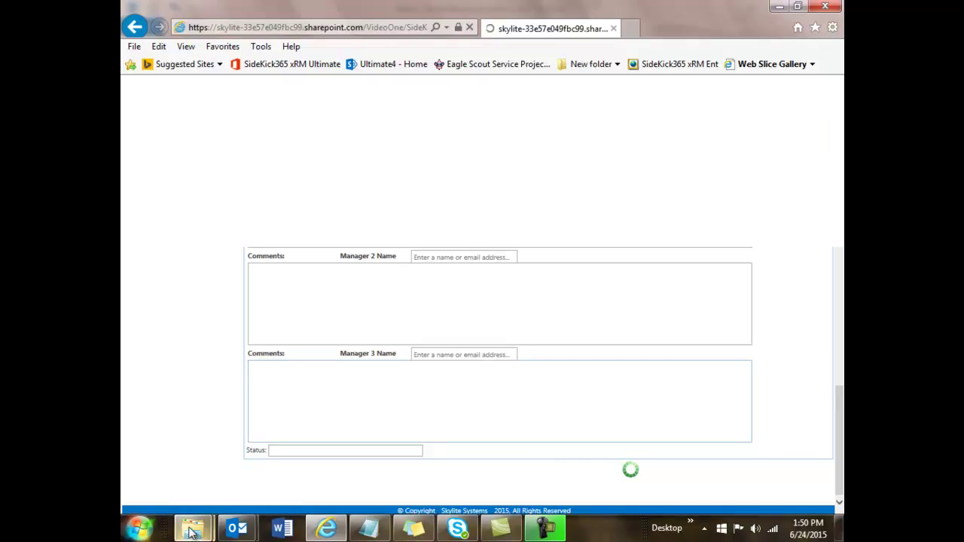
- Look at the form's source files in the Video-Create a New Form folder and return to the vendor entry in the browser
{"action": "mouse_move", "coordinate": [192, 532]}
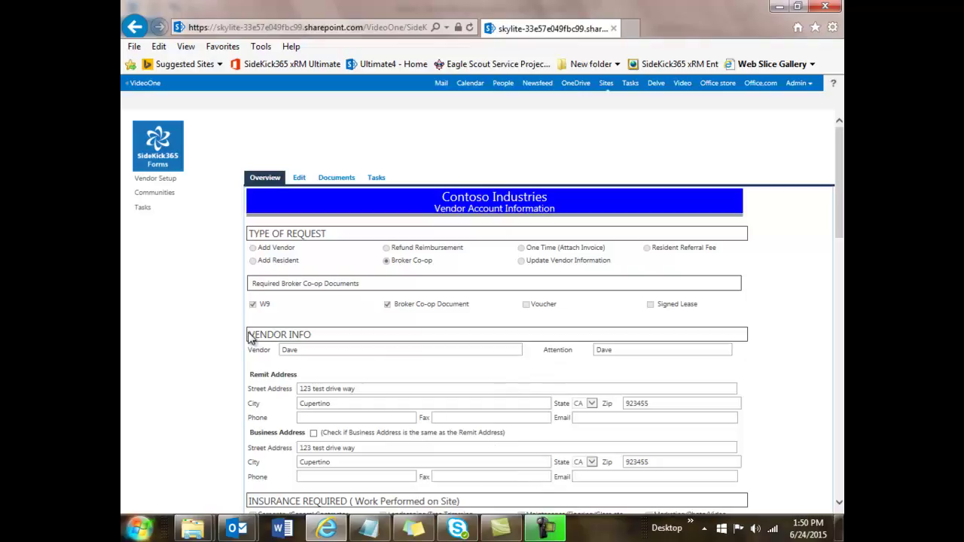
{"action": "left_click", "coordinate": [192, 528]}
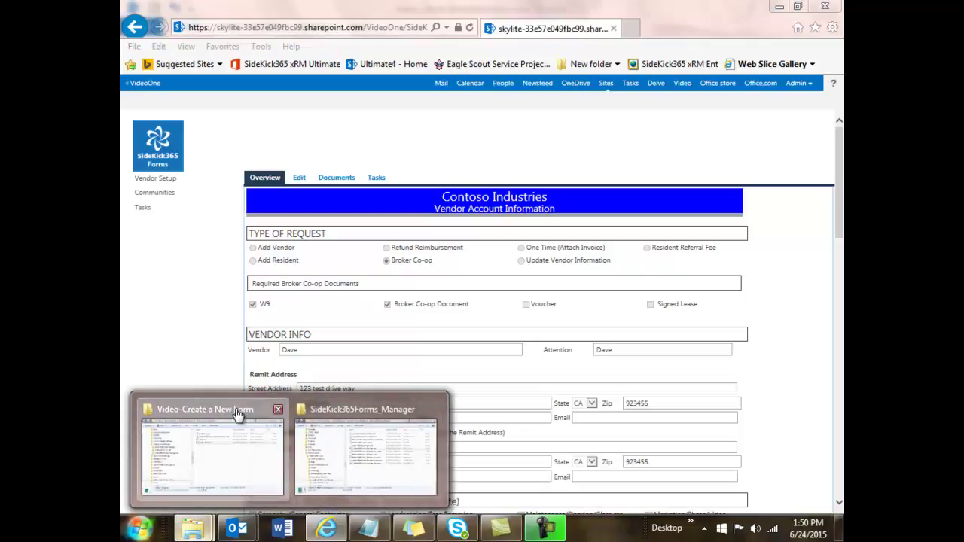
{"action": "left_click", "coordinate": [250, 432]}
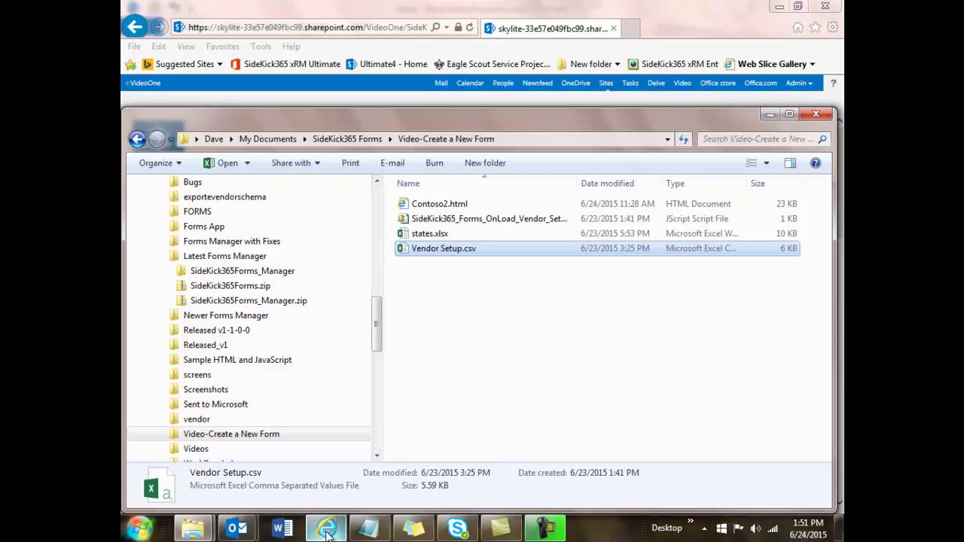
{"action": "mouse_move", "coordinate": [327, 533]}
{"action": "left_click", "coordinate": [334, 436]}
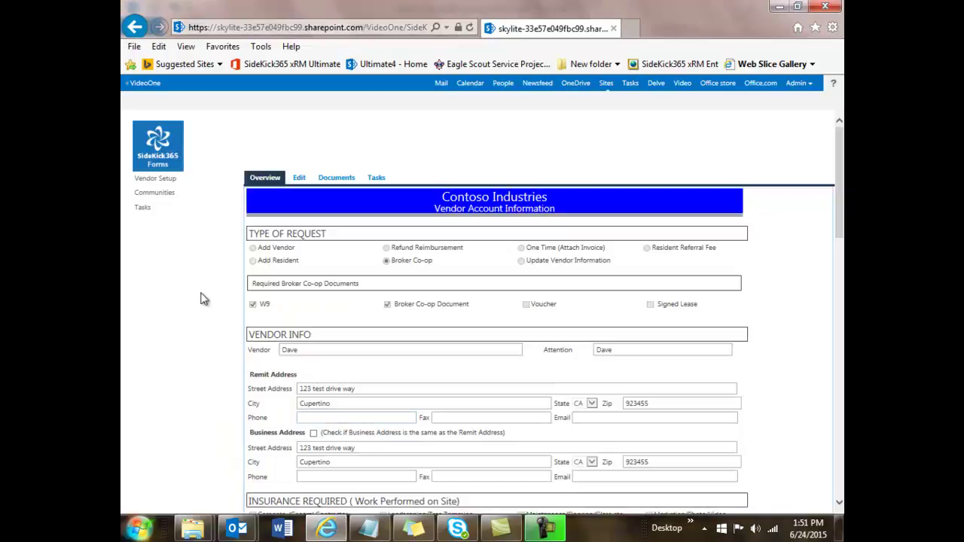
- Add the Business Address and Business City columns to the Vendor Setup list's default view, and return to the SideKick365 Forms home page
{"action": "left_click", "coordinate": [137, 181]}
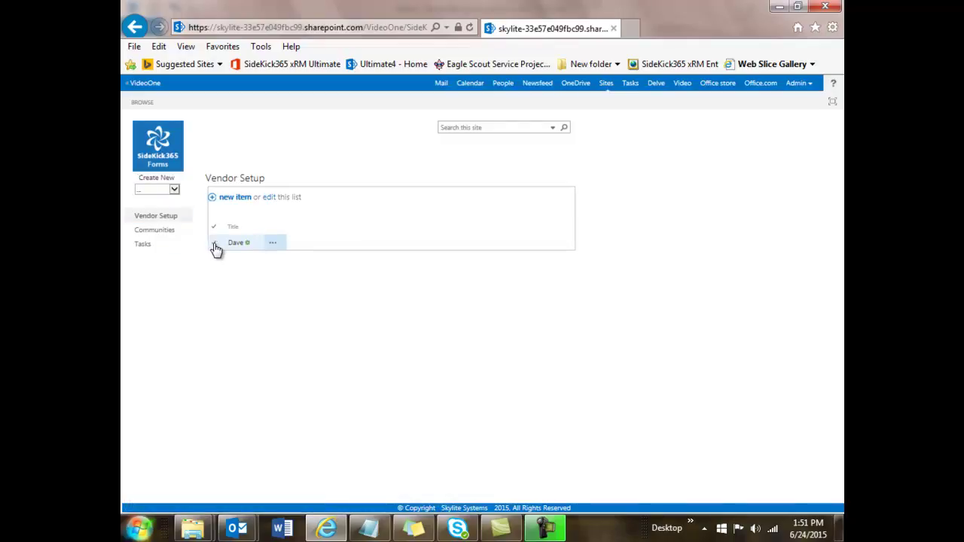
{"action": "left_click", "coordinate": [213, 244]}
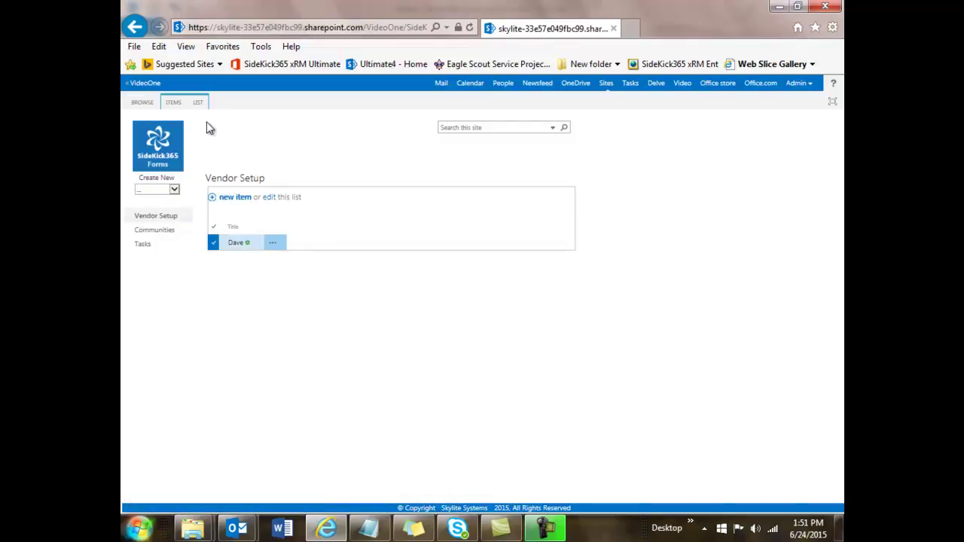
{"action": "left_click", "coordinate": [197, 104]}
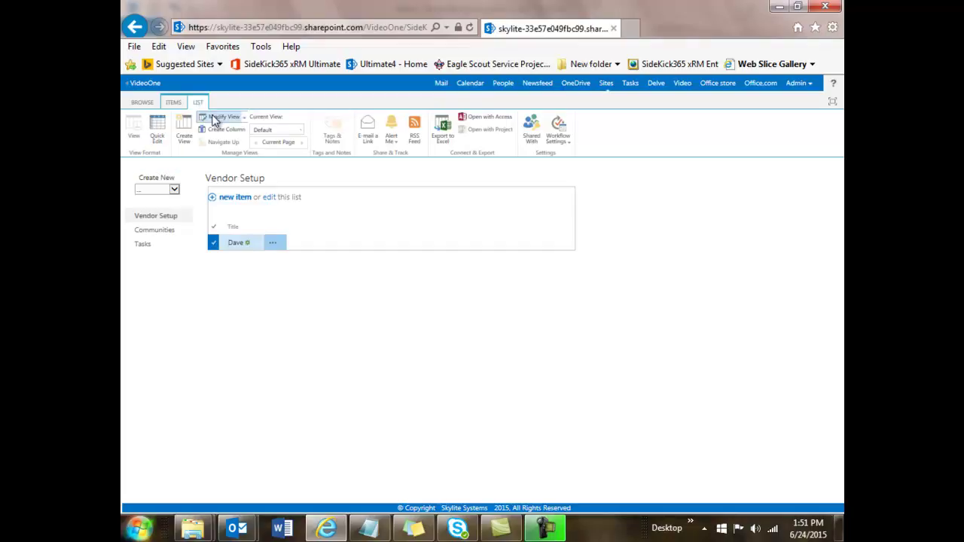
{"action": "left_click", "coordinate": [217, 122]}
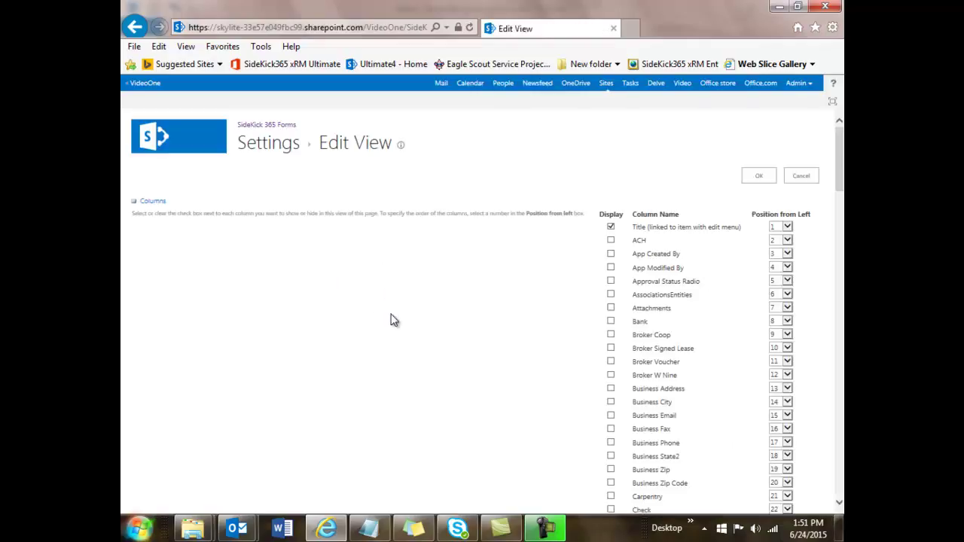
{"action": "left_click", "coordinate": [611, 390]}
{"action": "left_click", "coordinate": [611, 403]}
{"action": "left_click", "coordinate": [759, 177]}
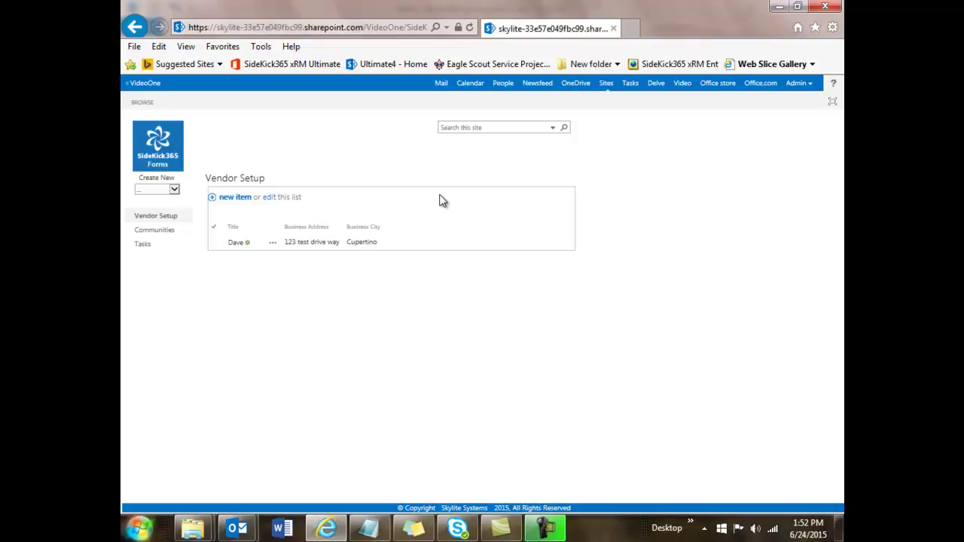
{"action": "left_click", "coordinate": [164, 160]}
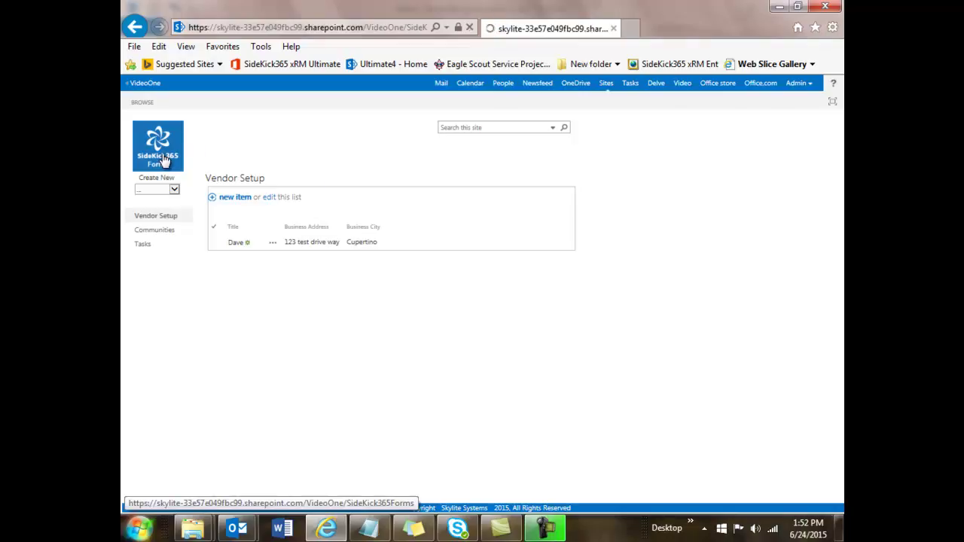